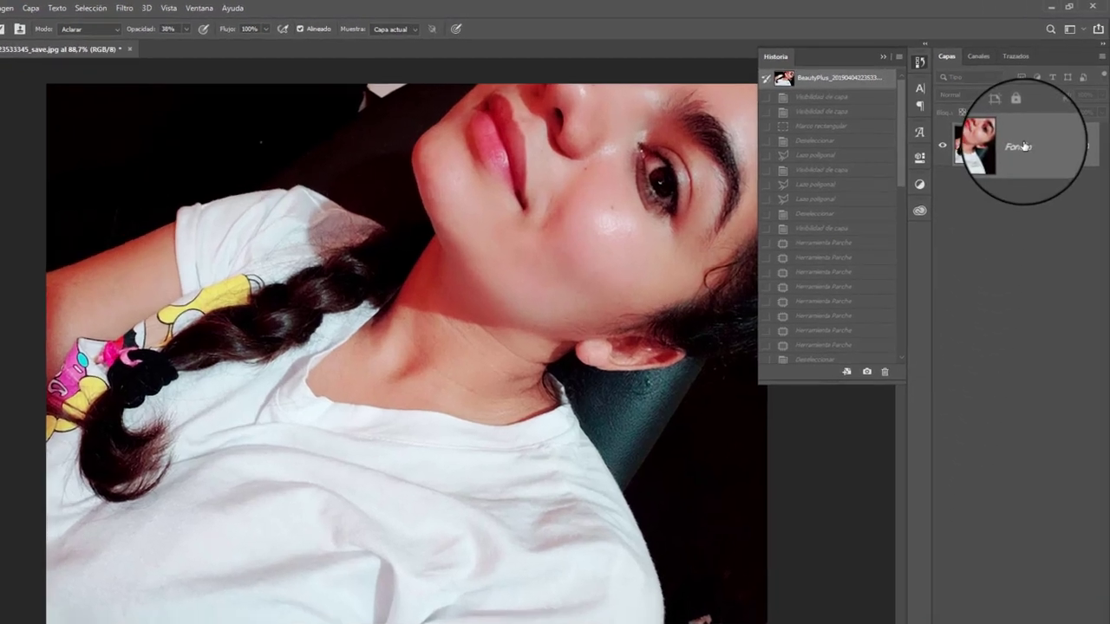
# Duplicate the Fondo layer into a new Fondo copia layer above it
pyautogui.rightClick(1024, 147)
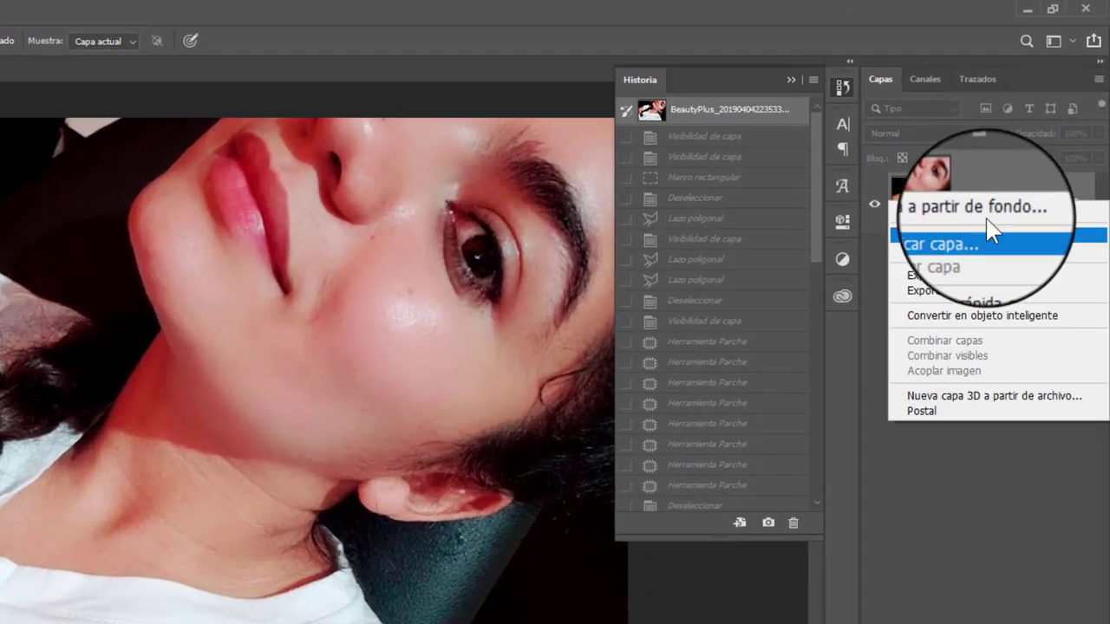
pyautogui.click(1014, 169)
pyautogui.click(414, 263)
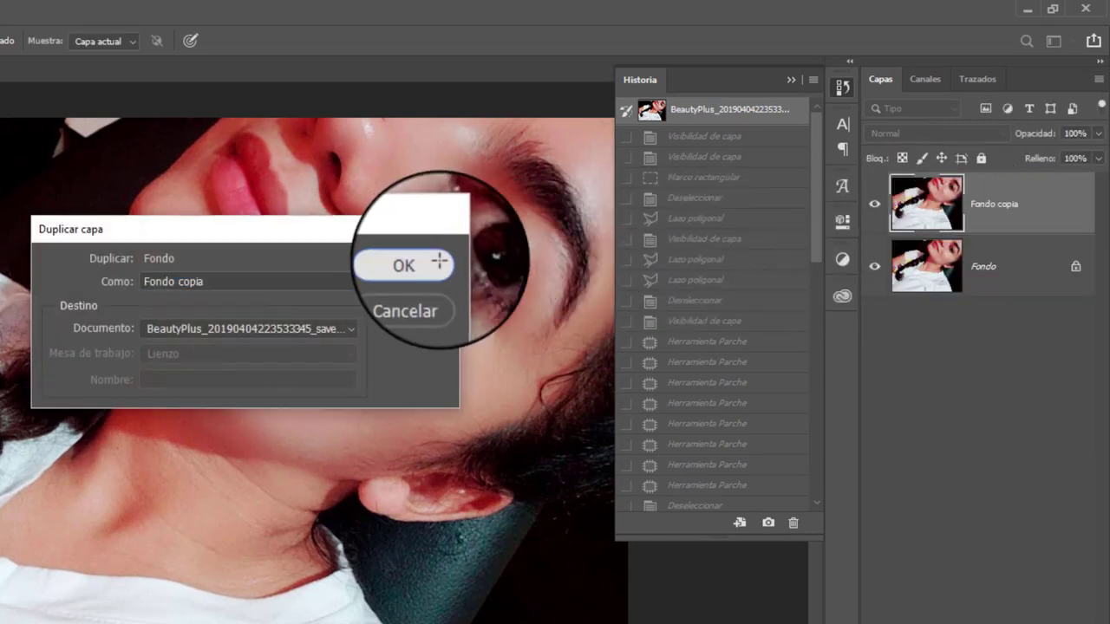
pyautogui.rightClick(997, 208)
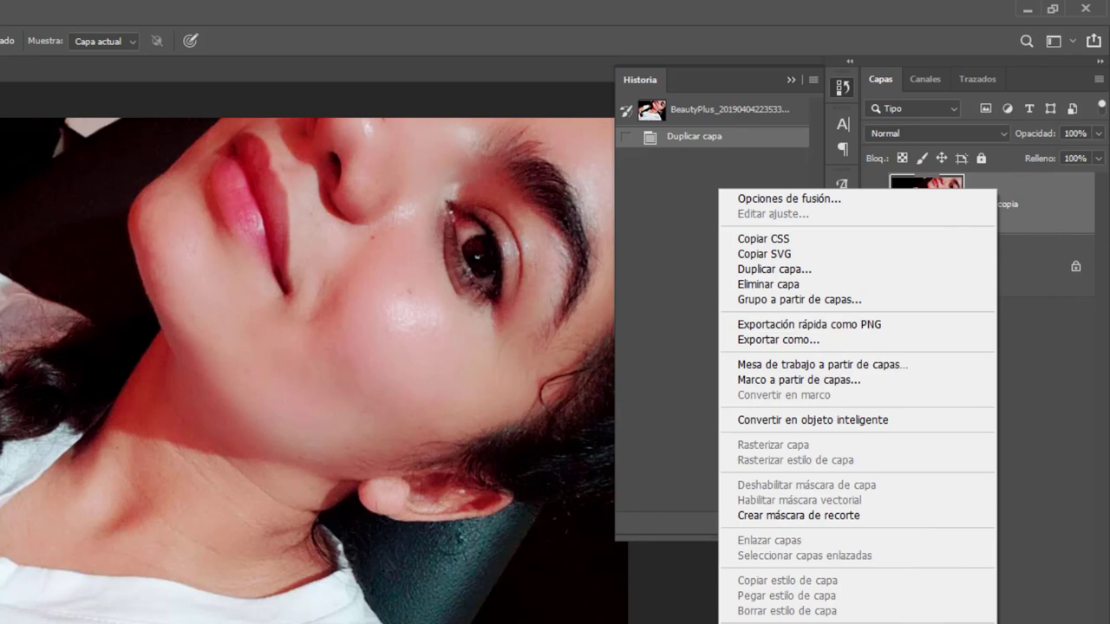
# Duplicate Fondo copia again to create Fondo copia 2
pyautogui.click(1034, 247)
pyautogui.rightClick(1039, 203)
pyautogui.click(916, 270)
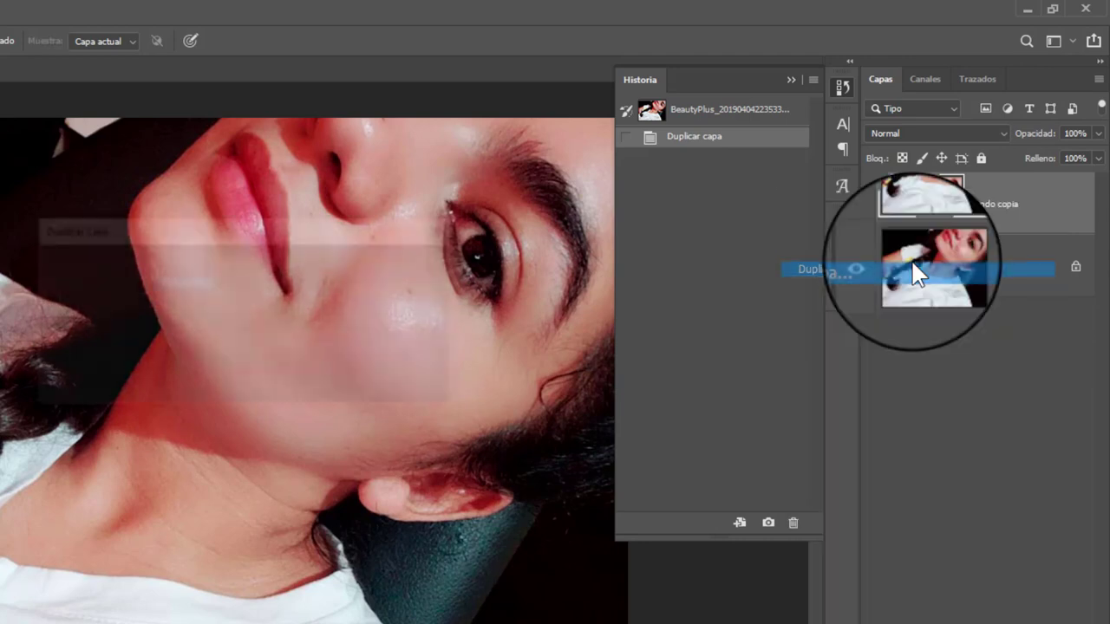
pyautogui.click(432, 266)
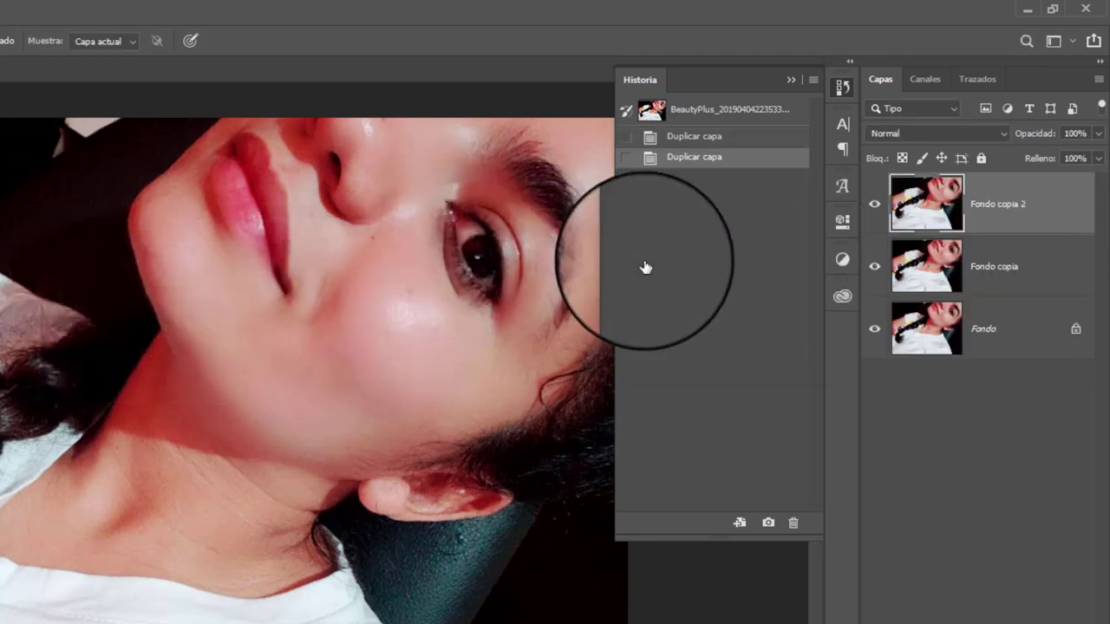
# Rename the middle copy BAJA and the top copy ALTA
pyautogui.doubleClick(1010, 266)
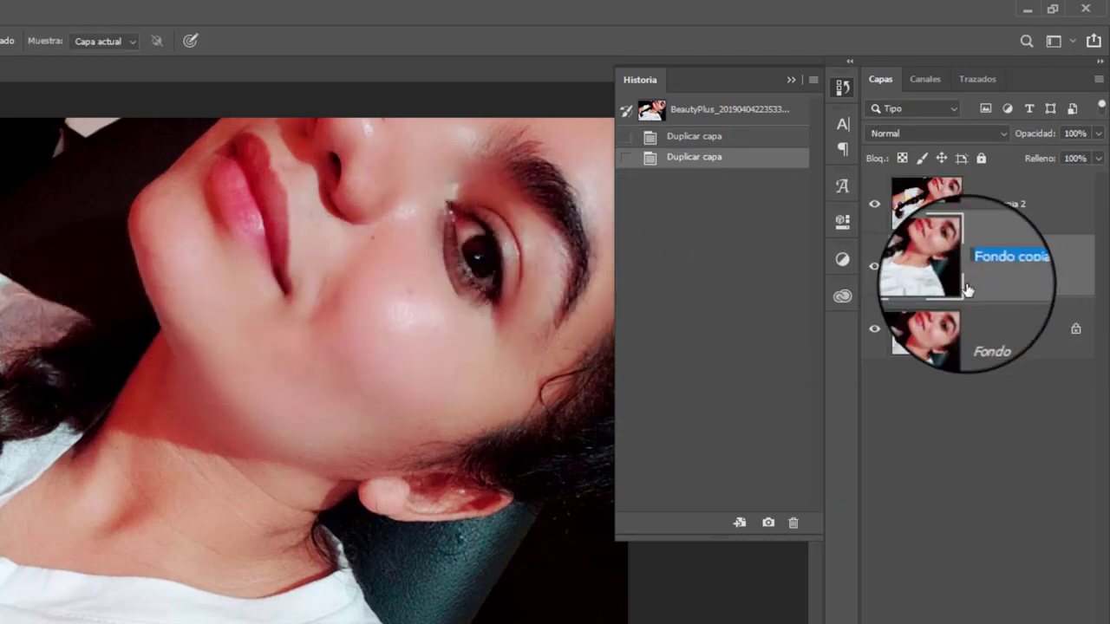
pyautogui.write('BAJA')
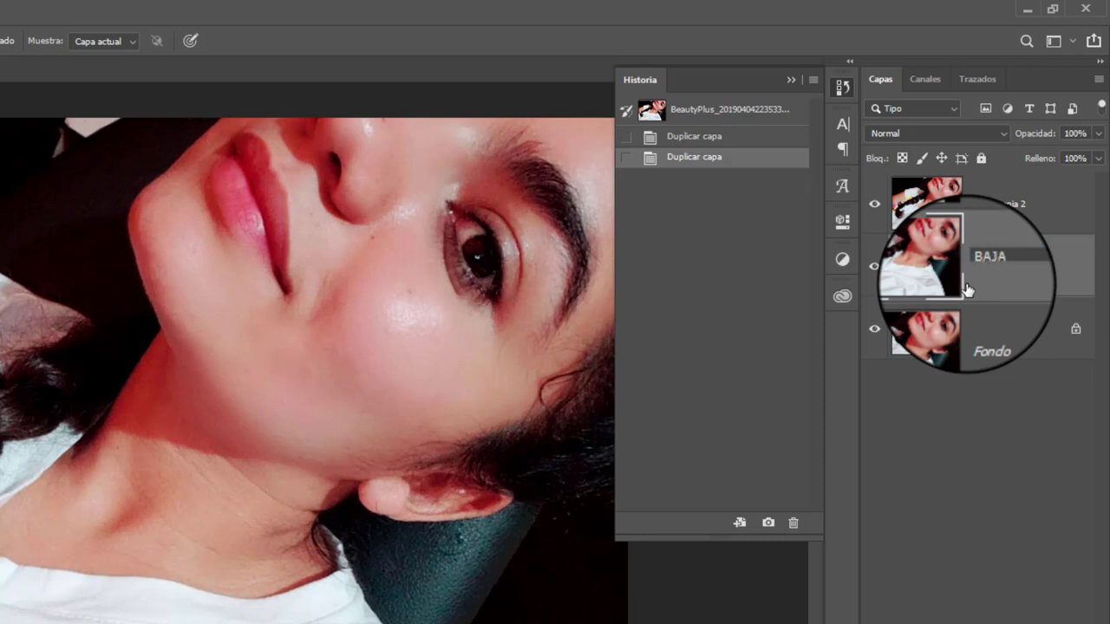
pyautogui.doubleClick(1005, 218)
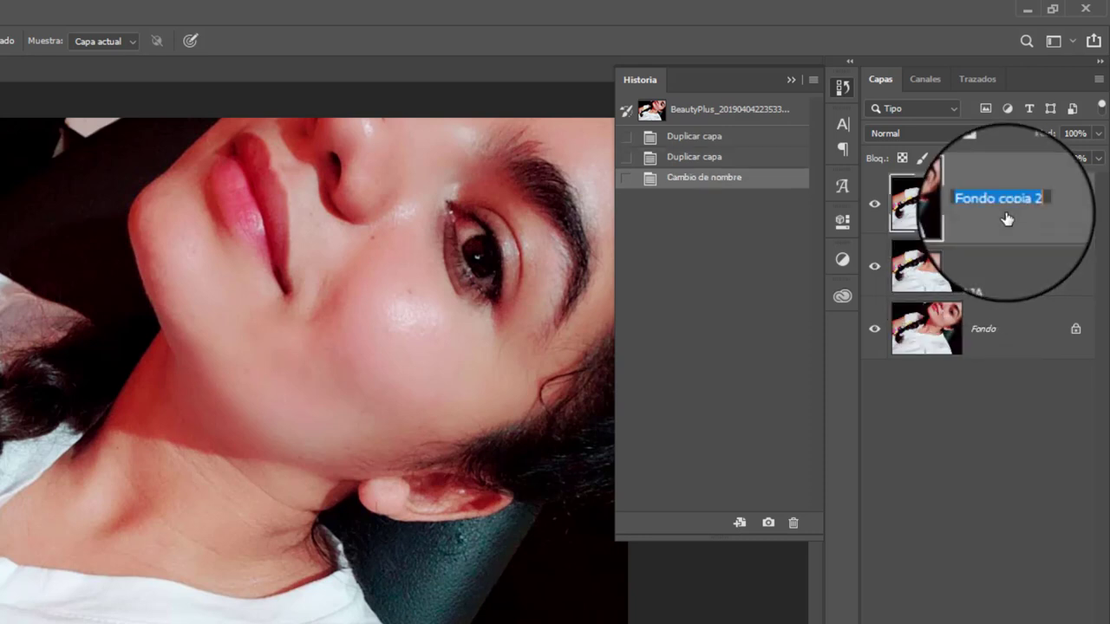
pyautogui.write('ALTA')
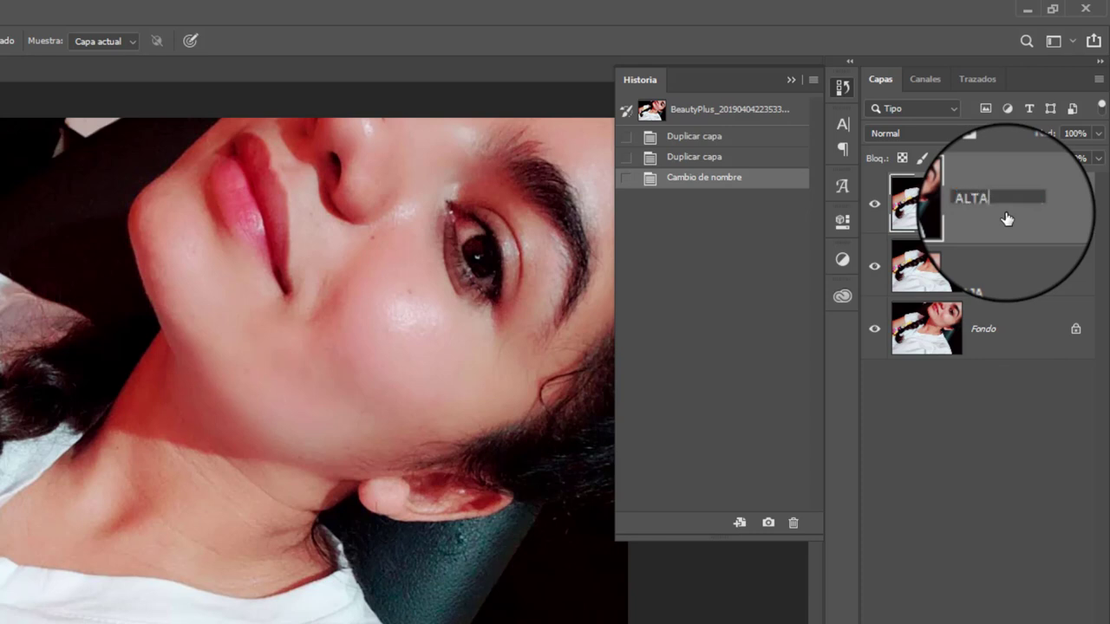
pyautogui.click(979, 291)
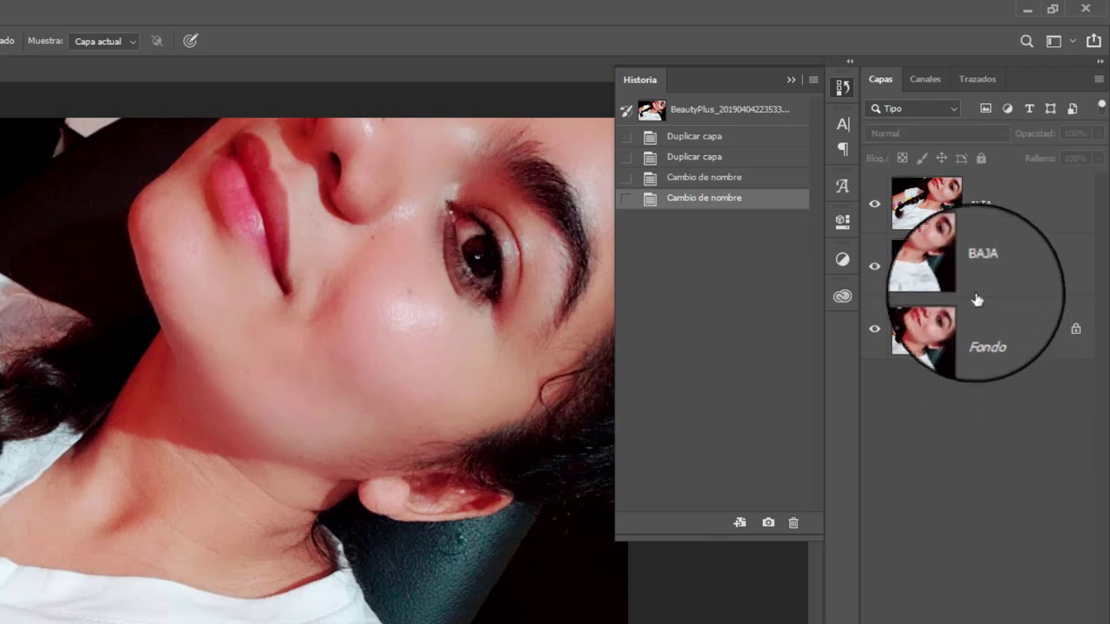
# Hide ALTA and apply a 7,6 px Desenfoque gaussiano to the BAJA layer
pyautogui.click(874, 266)
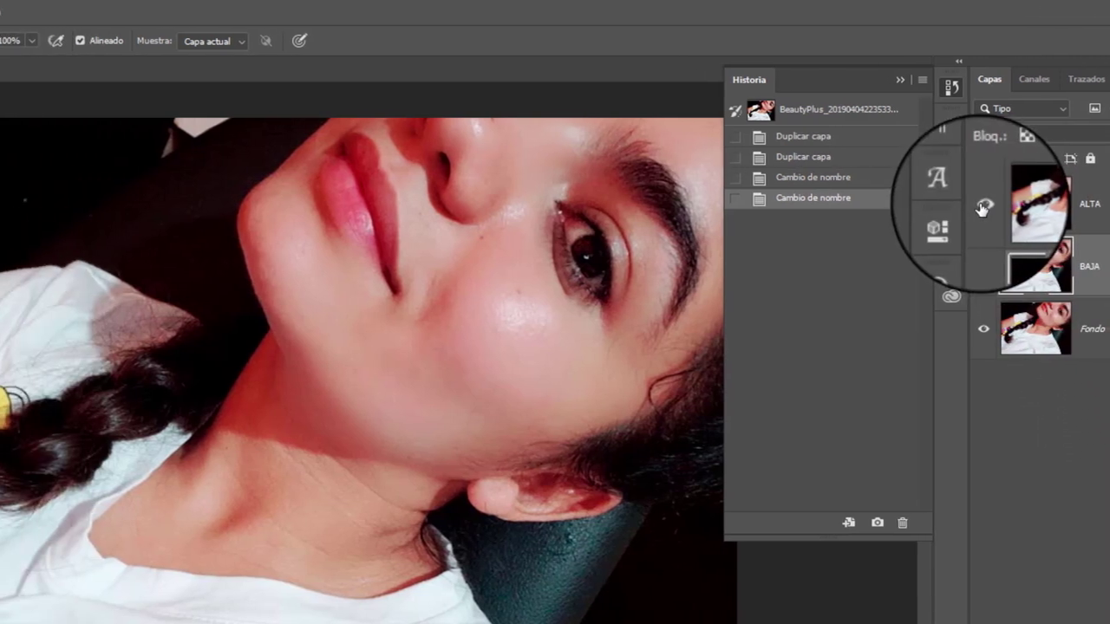
pyautogui.click(986, 208)
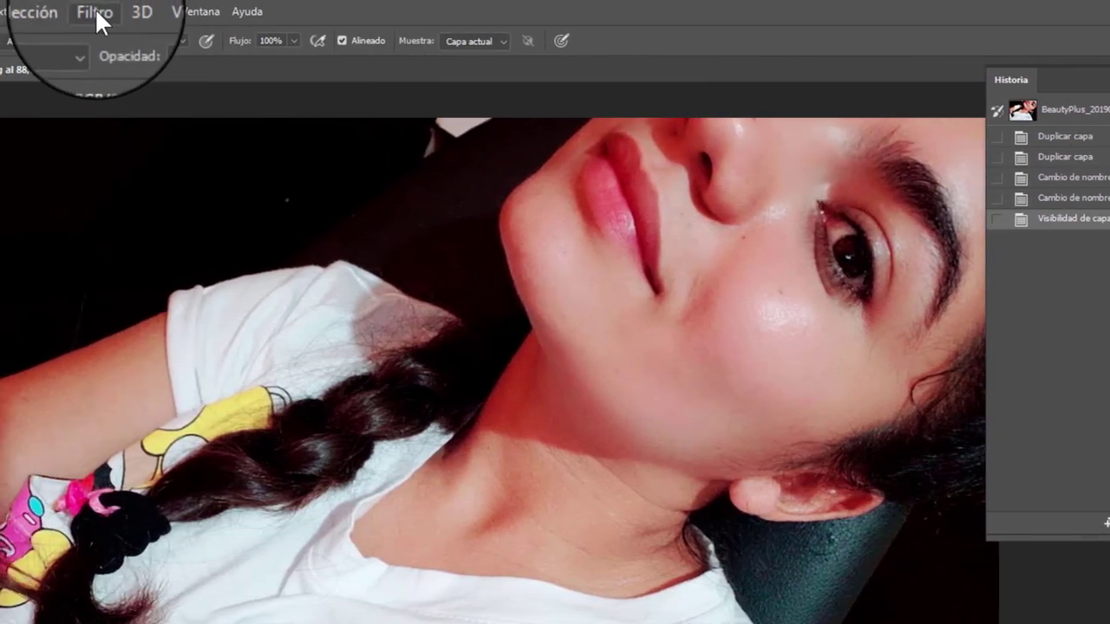
pyautogui.click(95, 11)
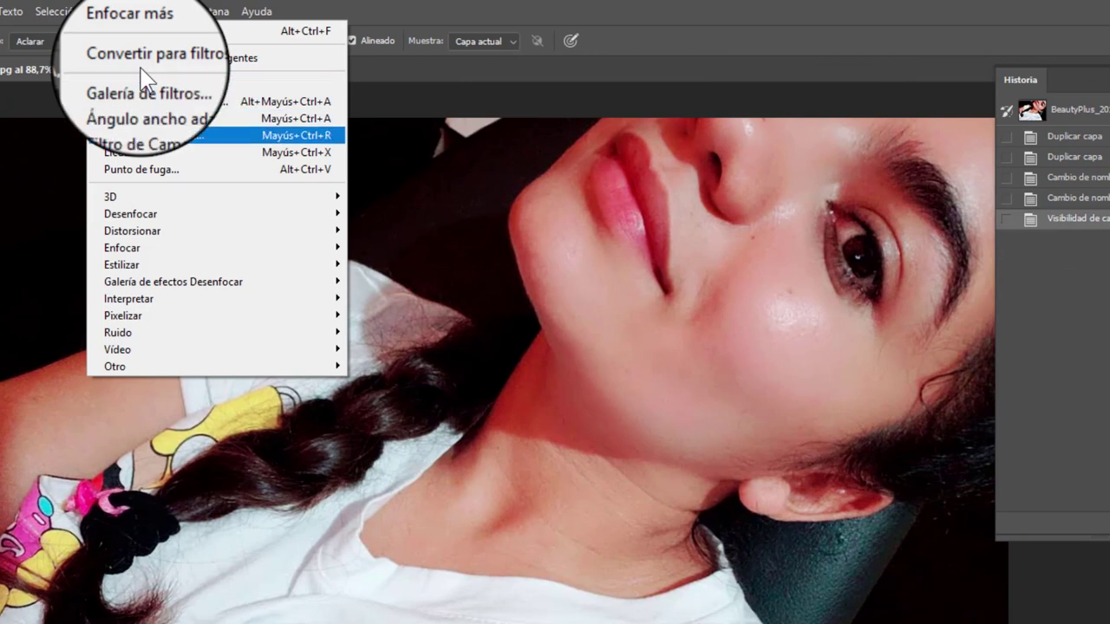
pyautogui.moveTo(208, 213)
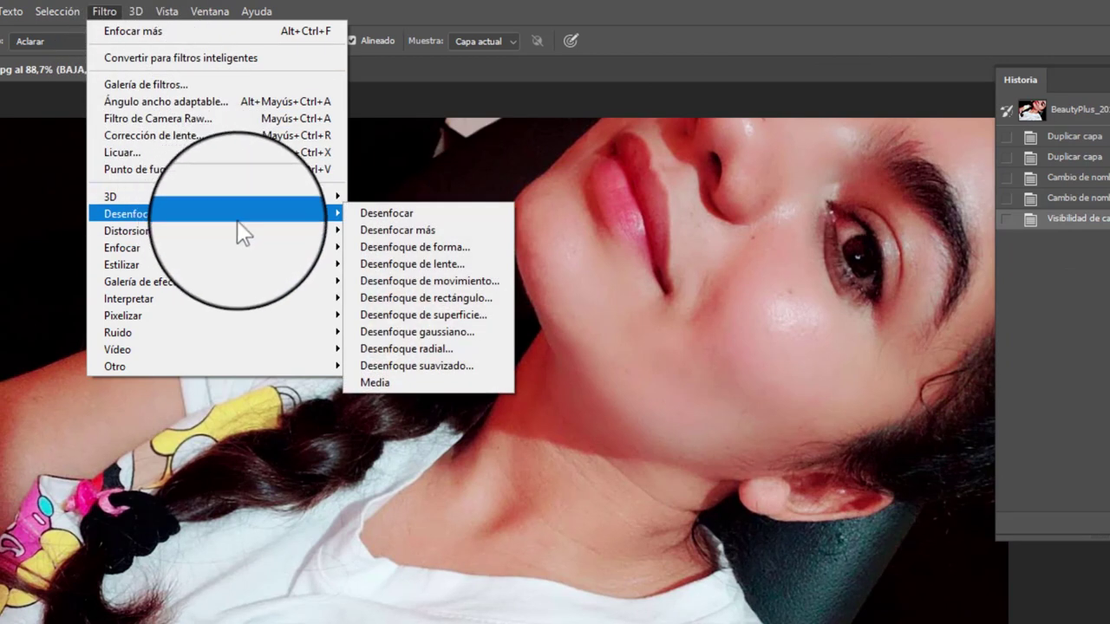
pyautogui.click(347, 335)
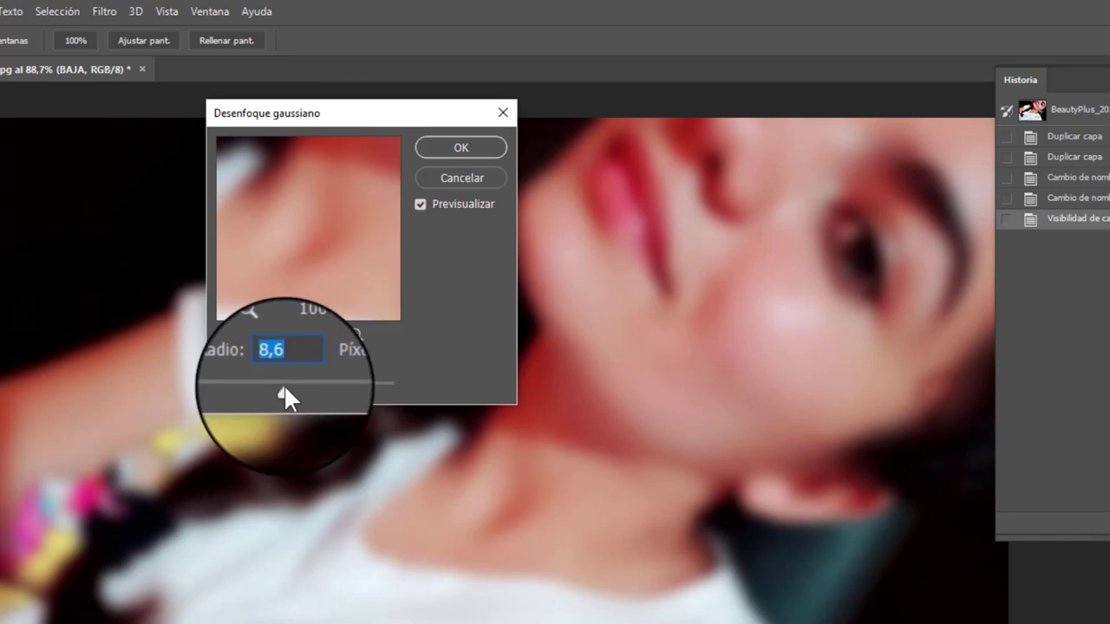
pyautogui.moveTo(284, 390); pyautogui.dragTo(279, 390)
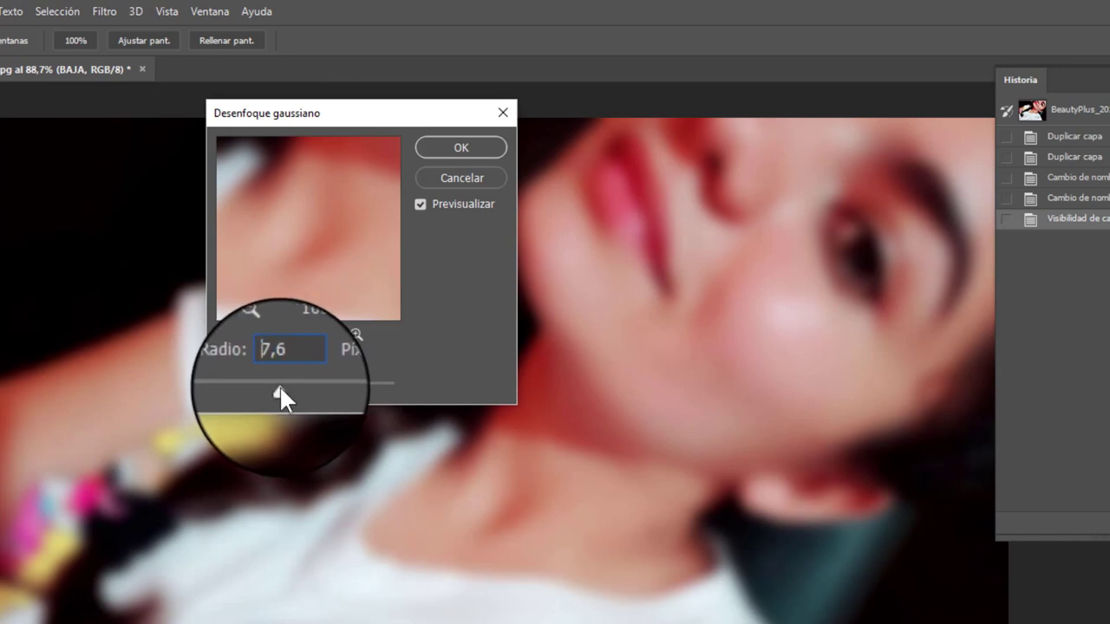
pyautogui.click(461, 148)
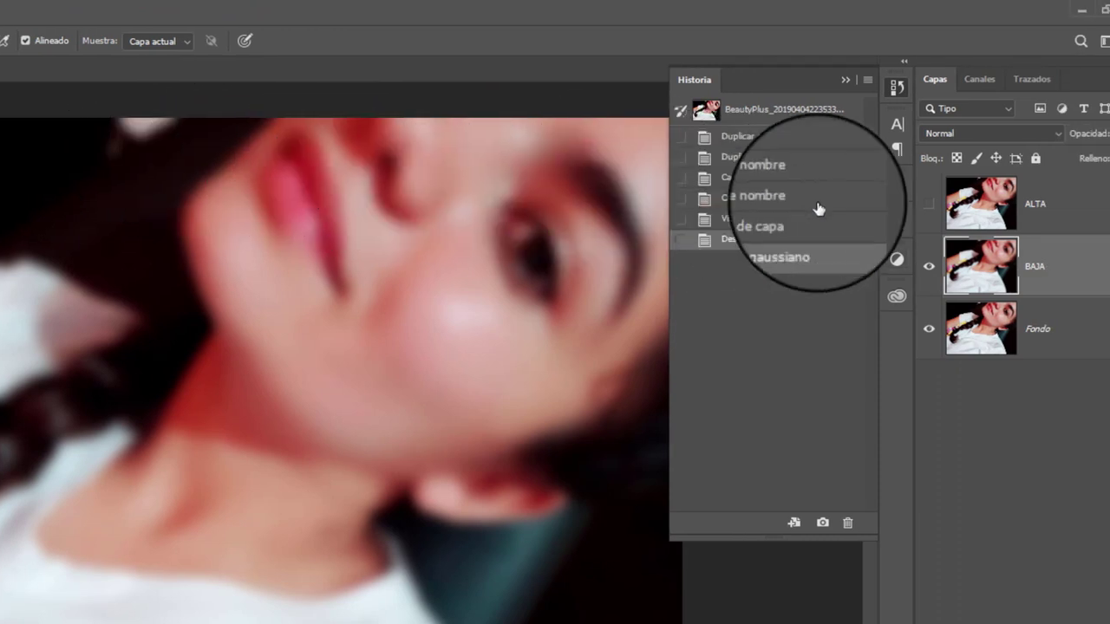
# Show ALTA and apply inverted BAJA via Aplicar imagen: Añadir blending, scale 2, offset 0
pyautogui.click(929, 202)
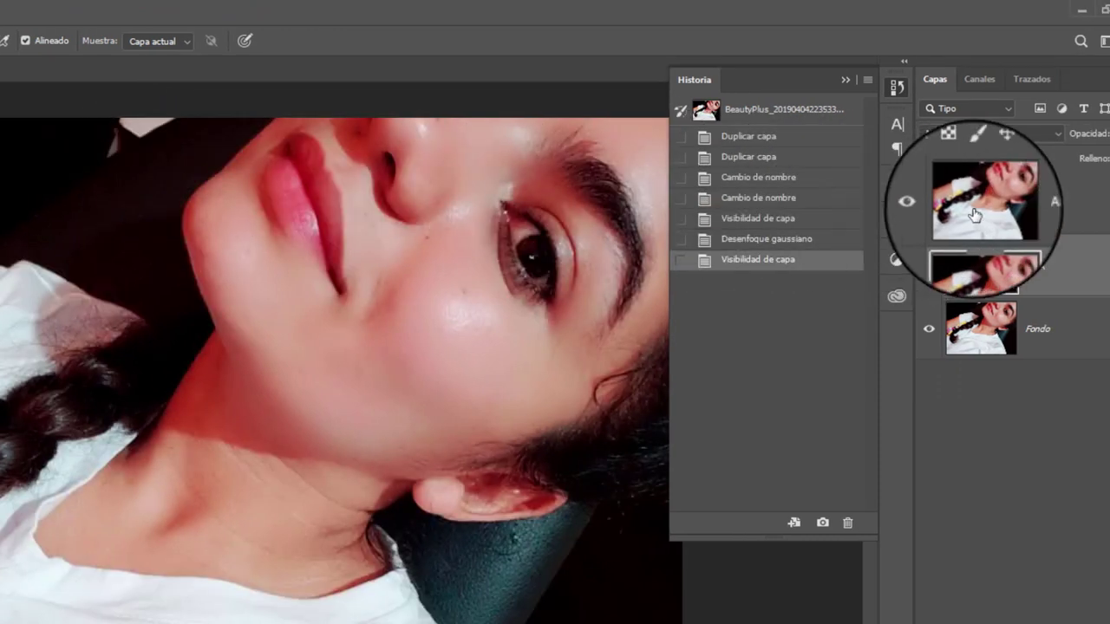
pyautogui.click(975, 213)
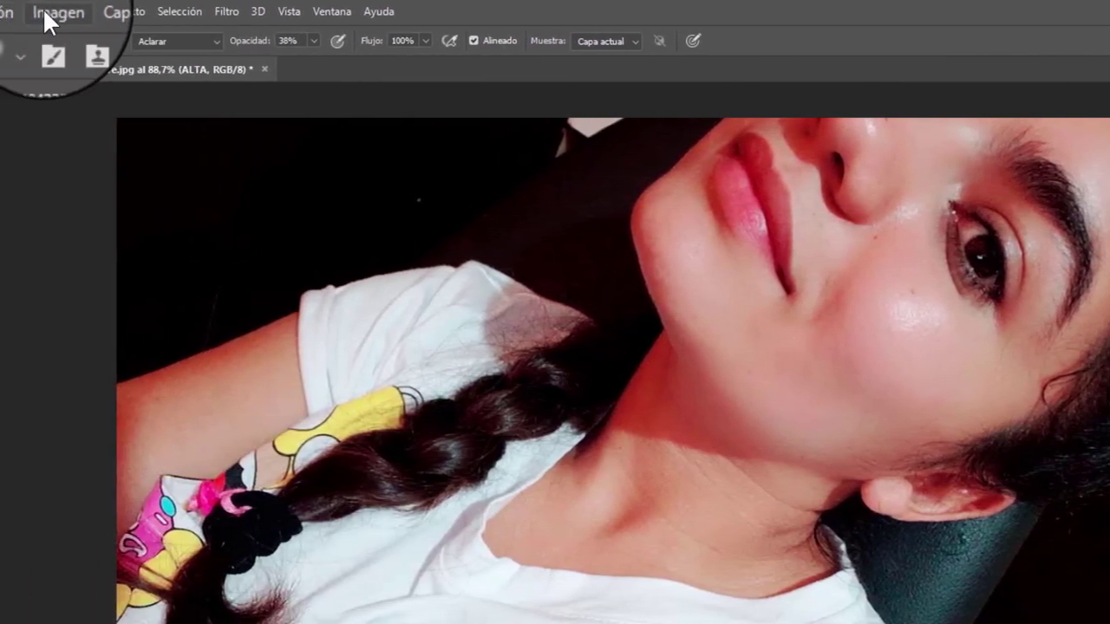
pyautogui.click(46, 18)
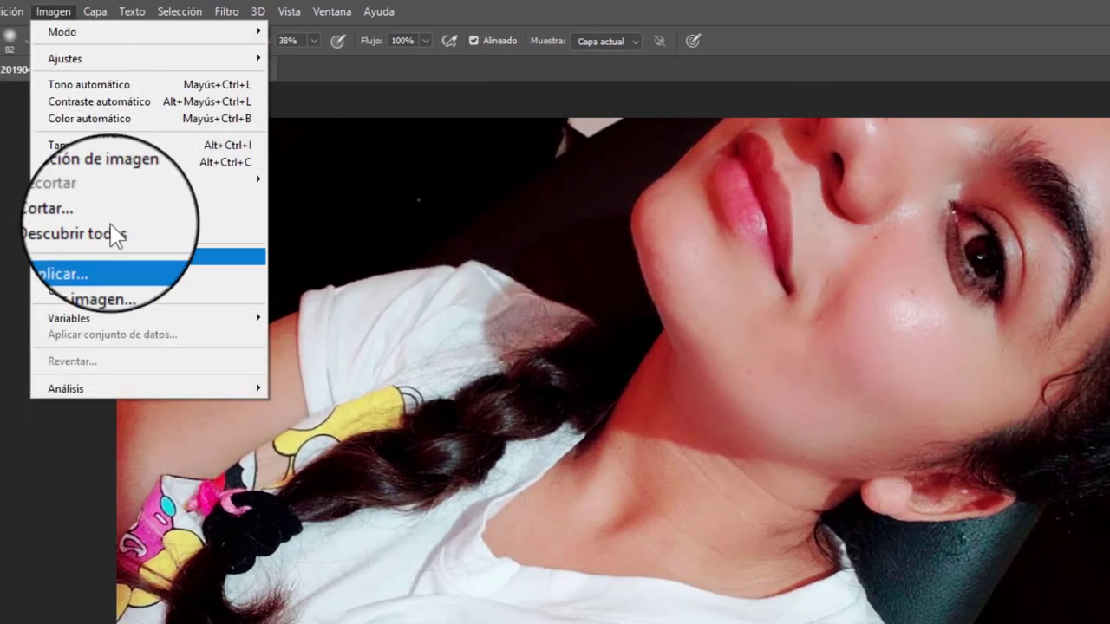
pyautogui.click(124, 273)
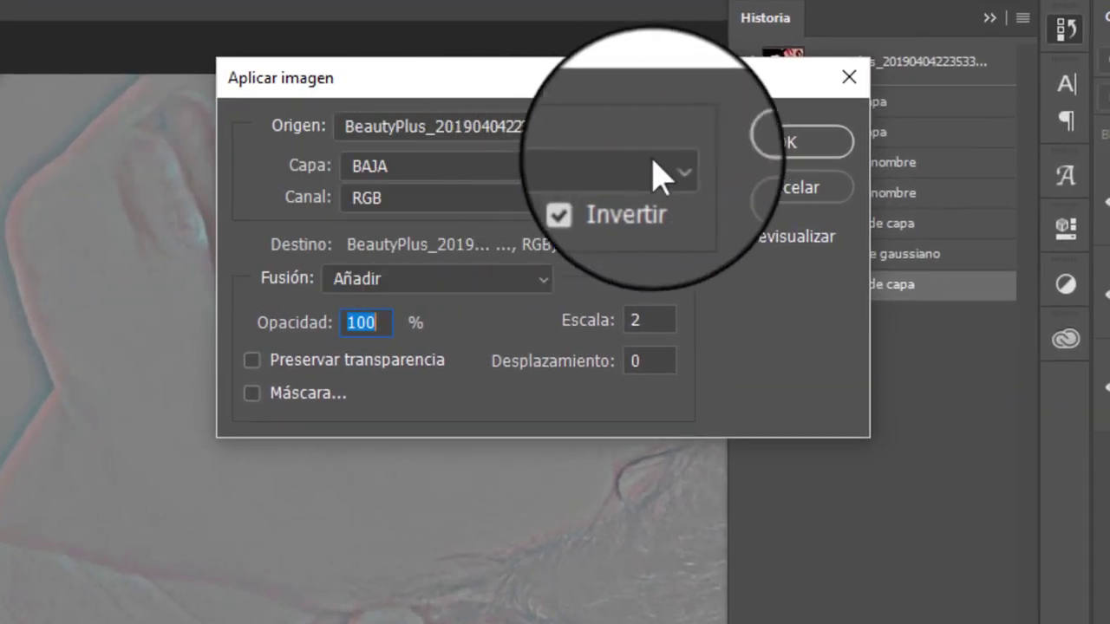
pyautogui.click(672, 166)
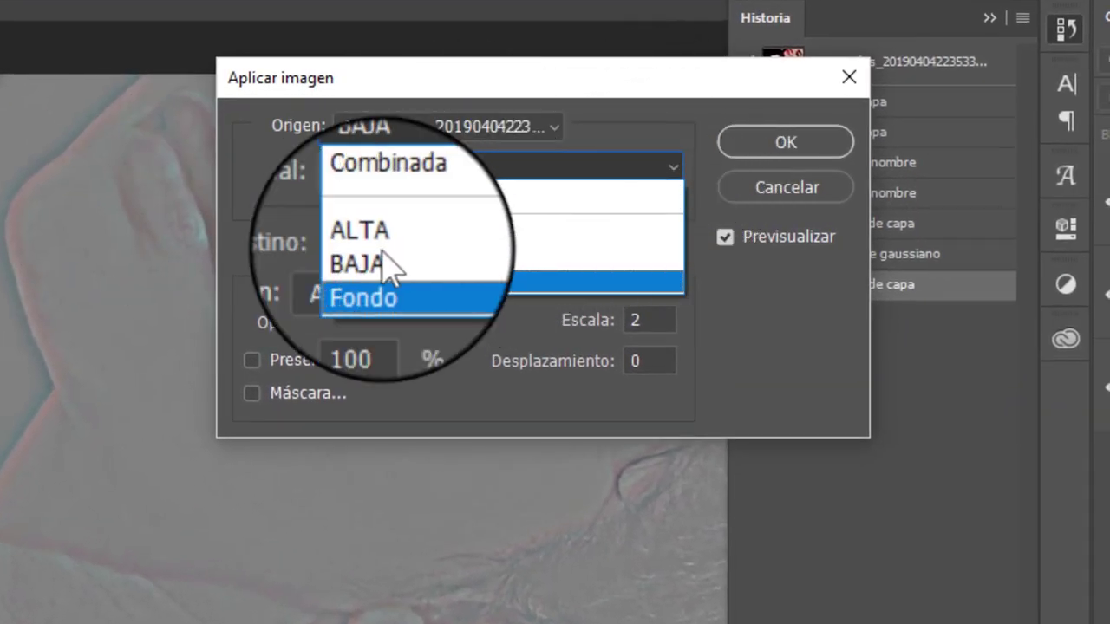
pyautogui.click(375, 260)
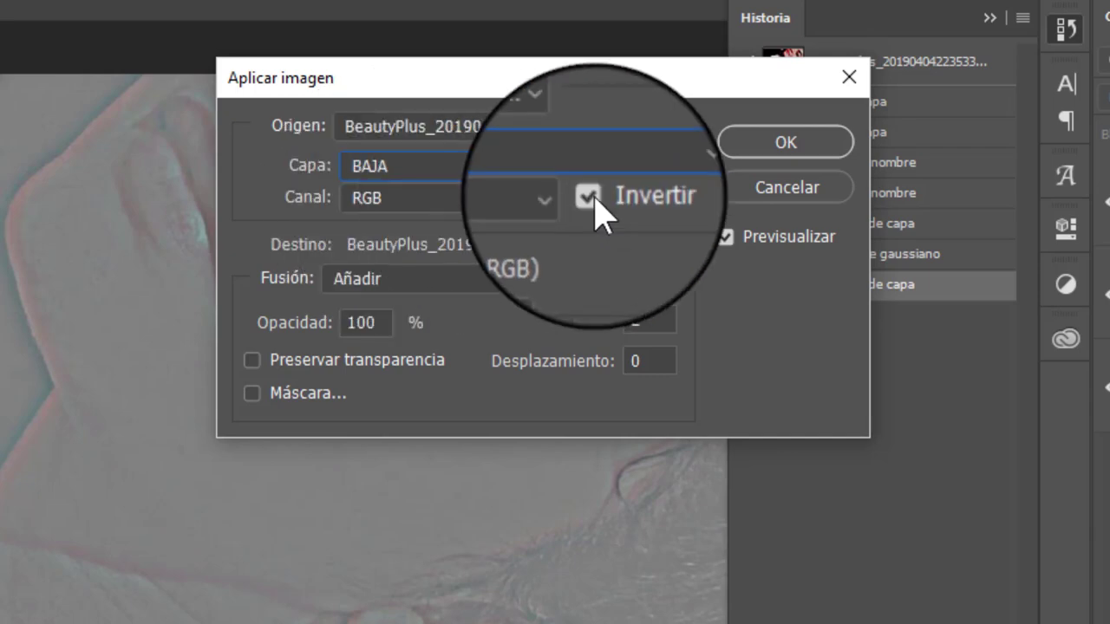
pyautogui.click(408, 278)
pyautogui.click(390, 620)
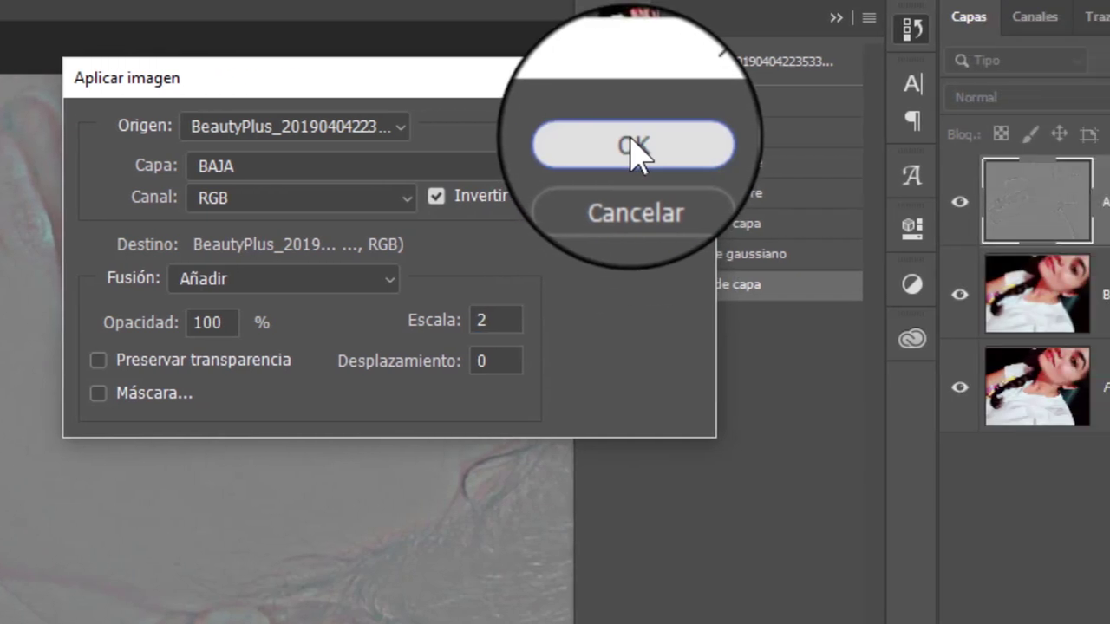
pyautogui.click(783, 146)
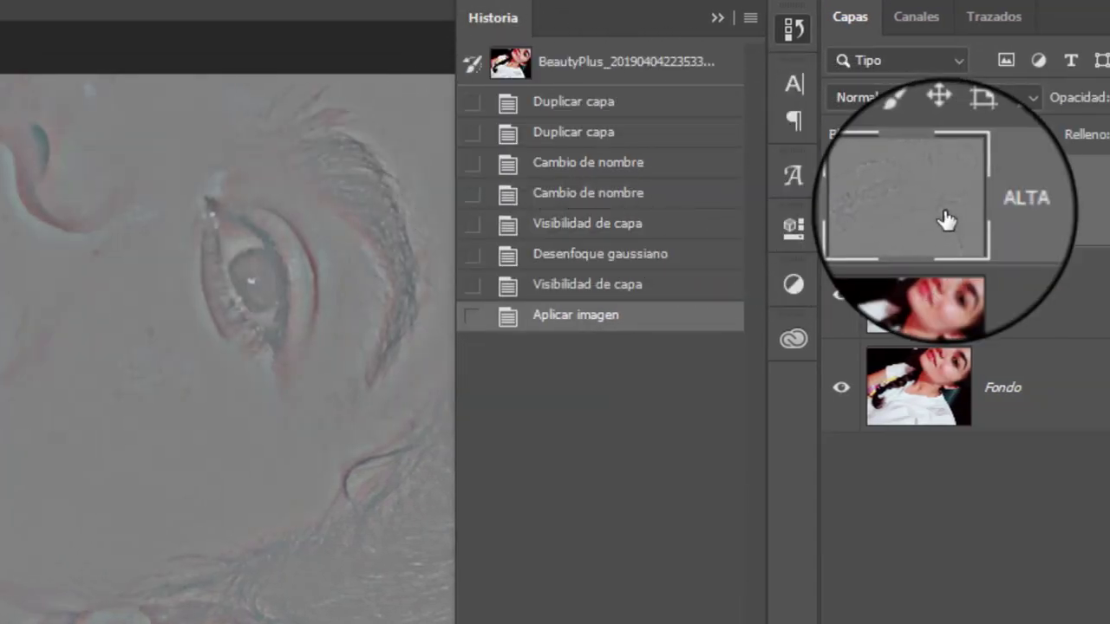
# Set ALTA to Luz lineal blending and toggle its visibility to compare
pyautogui.click(1030, 99)
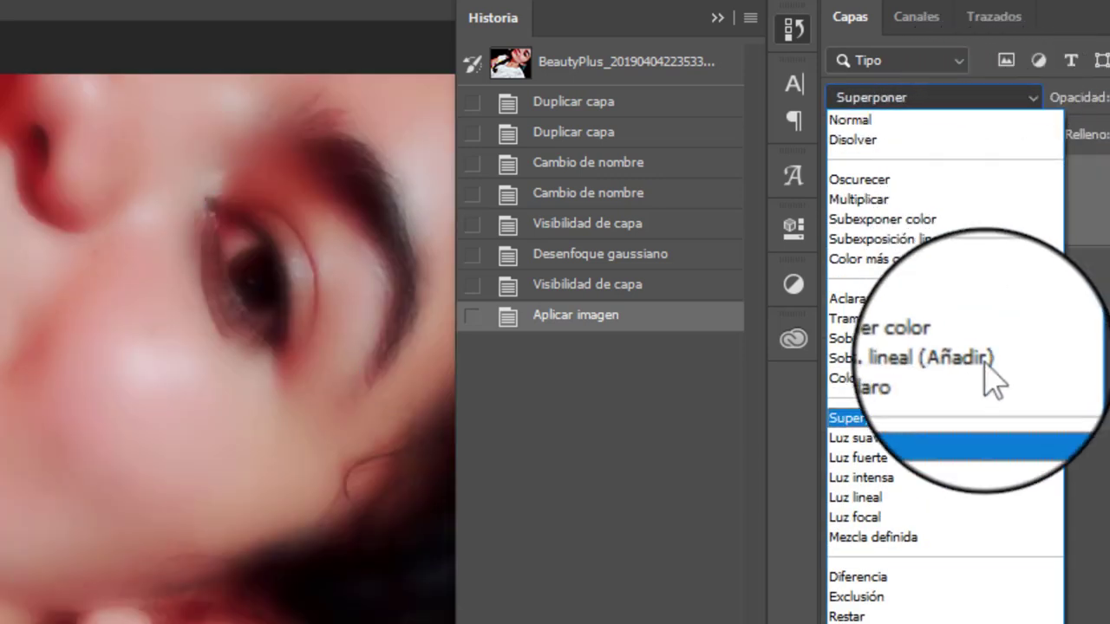
pyautogui.click(883, 504)
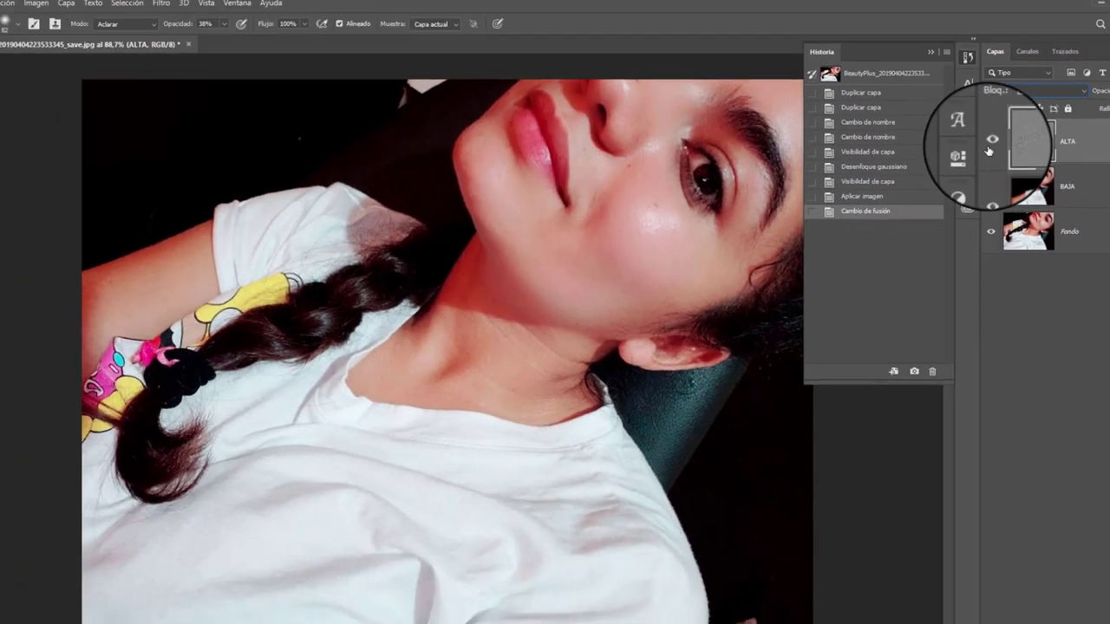
pyautogui.click(999, 141)
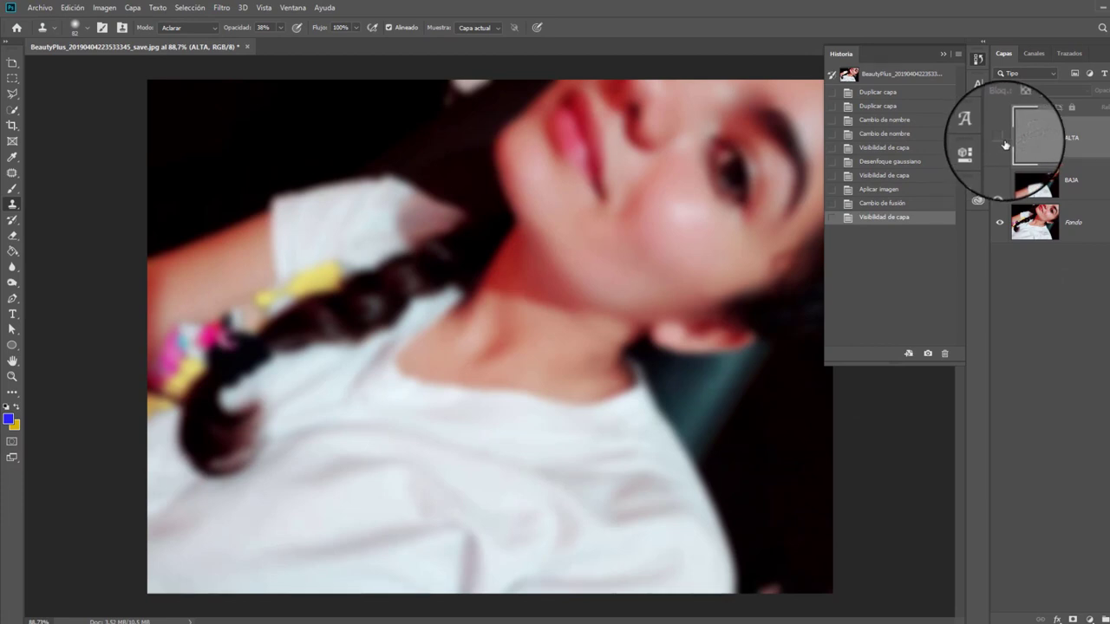
pyautogui.click(998, 137)
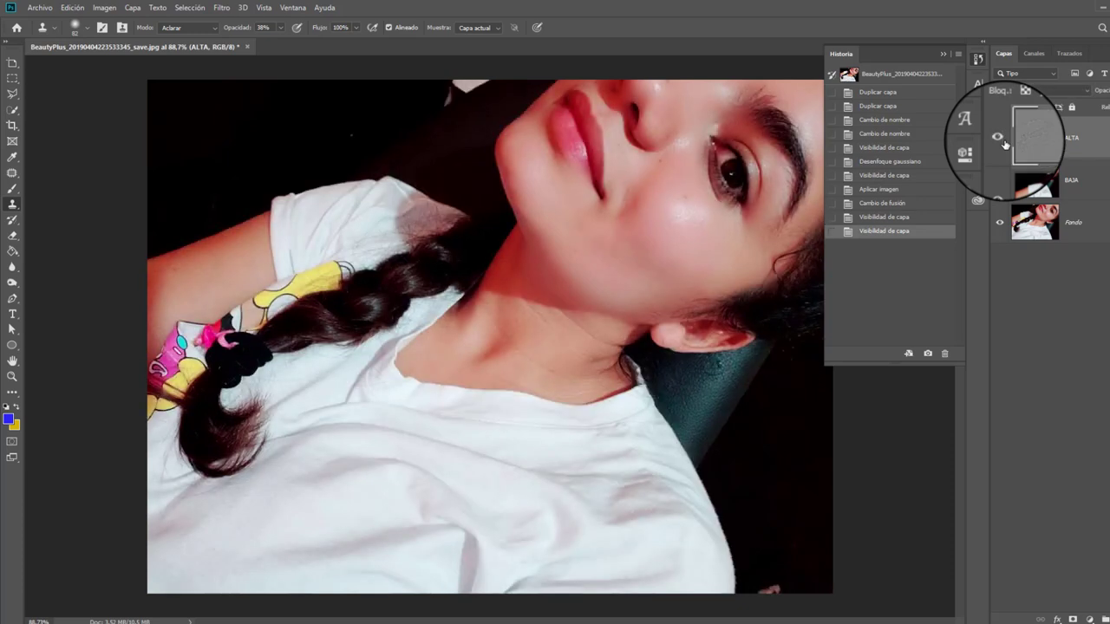
# Delete the BAJA layer, leaving ALTA hidden
pyautogui.click(999, 137)
pyautogui.click(1044, 187)
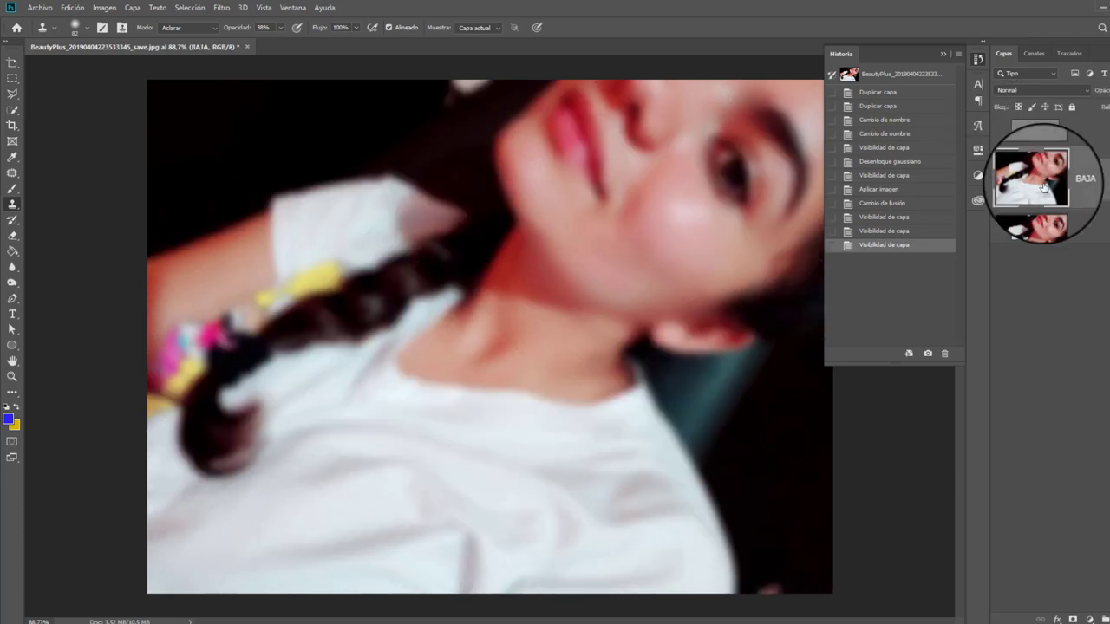
pyautogui.click(998, 137)
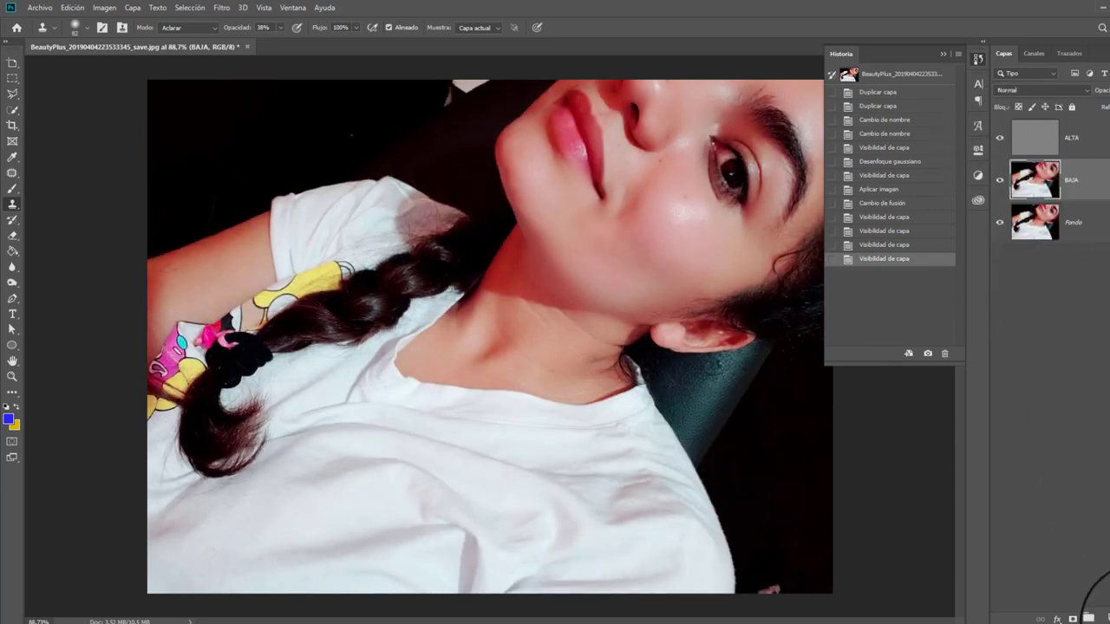
pyautogui.click(1105, 618)
pyautogui.click(1000, 139)
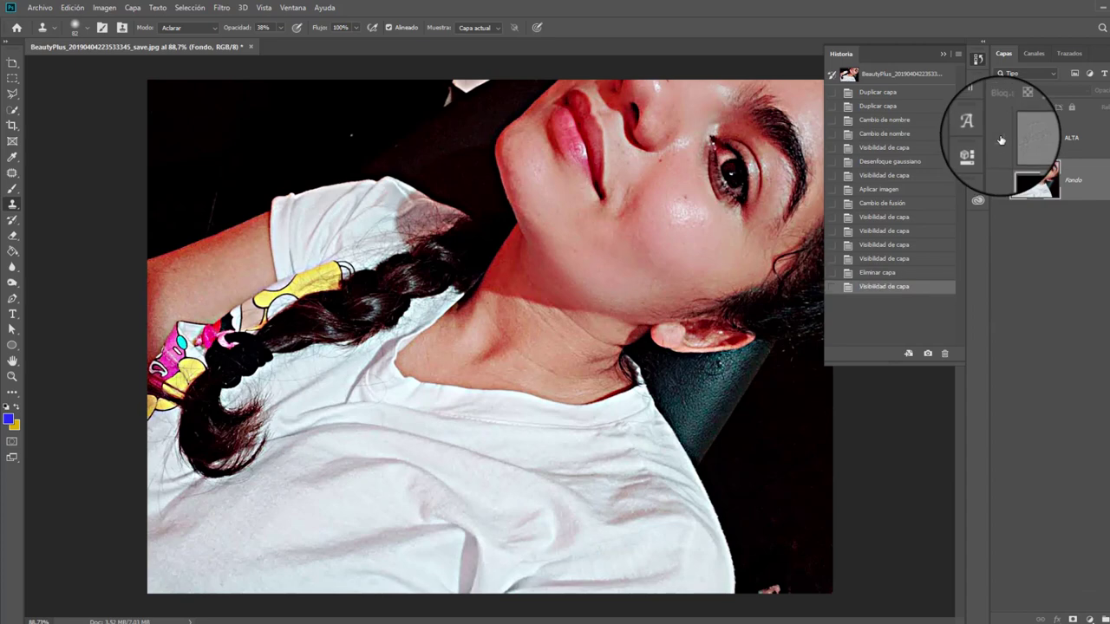
# Duplicate Fondo as Fondo copia and dismiss the clone source alert
pyautogui.rightClick(1032, 178)
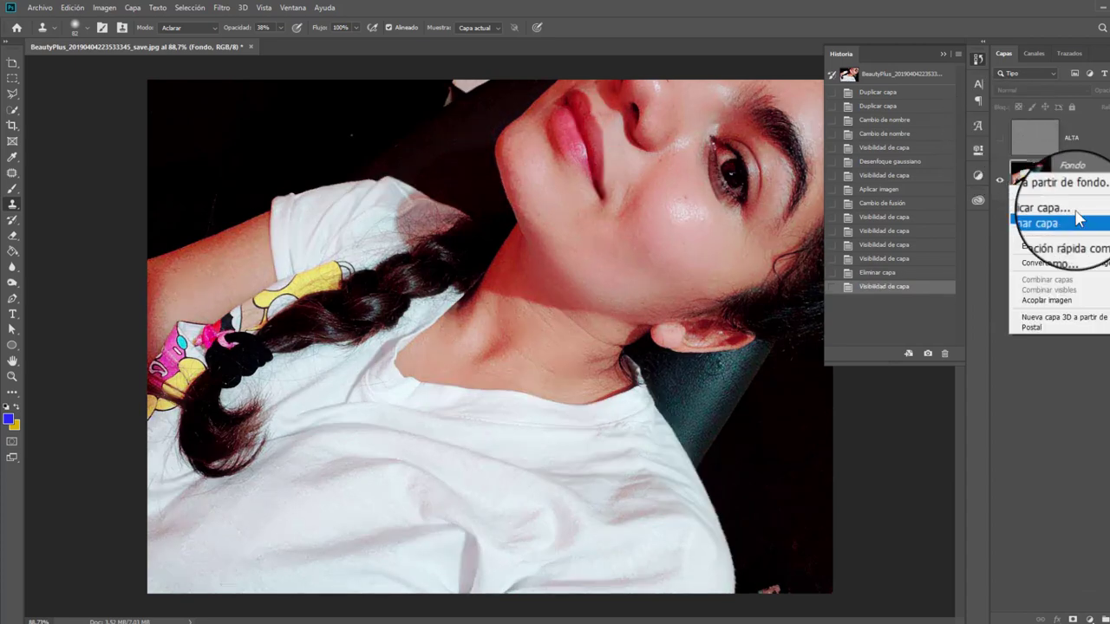
pyautogui.click(1075, 211)
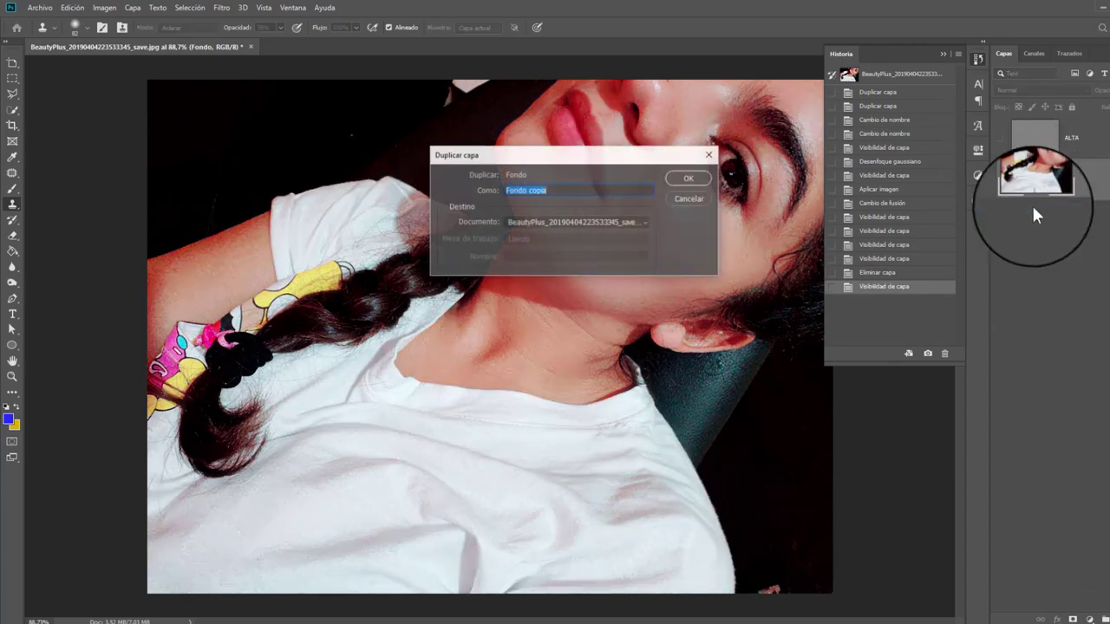
pyautogui.click(687, 179)
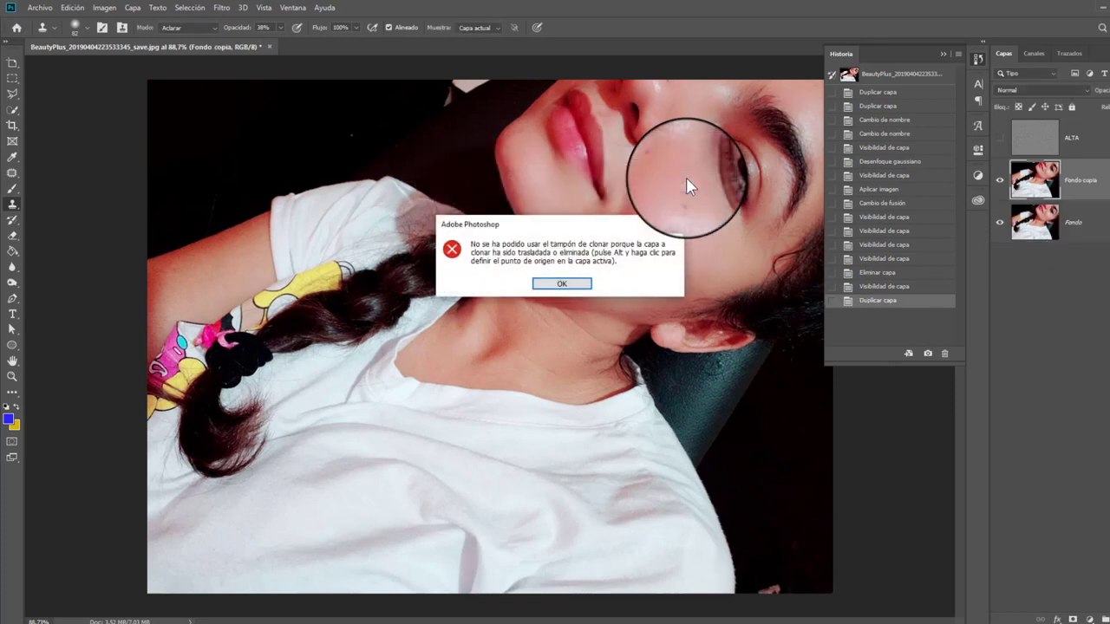
pyautogui.click(562, 283)
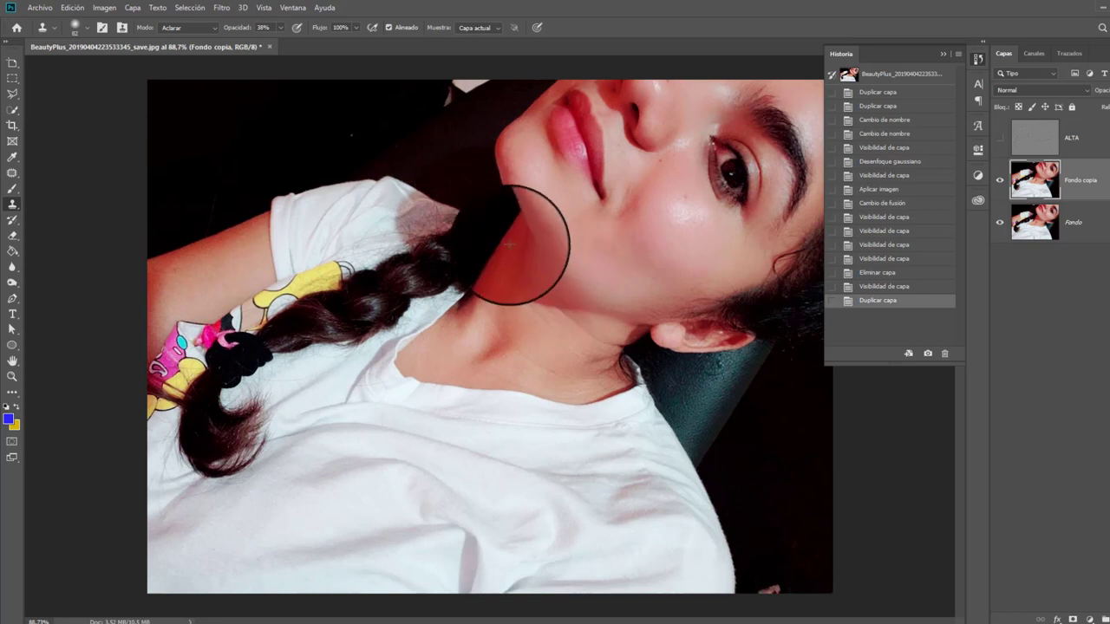
pyautogui.click(216, 6)
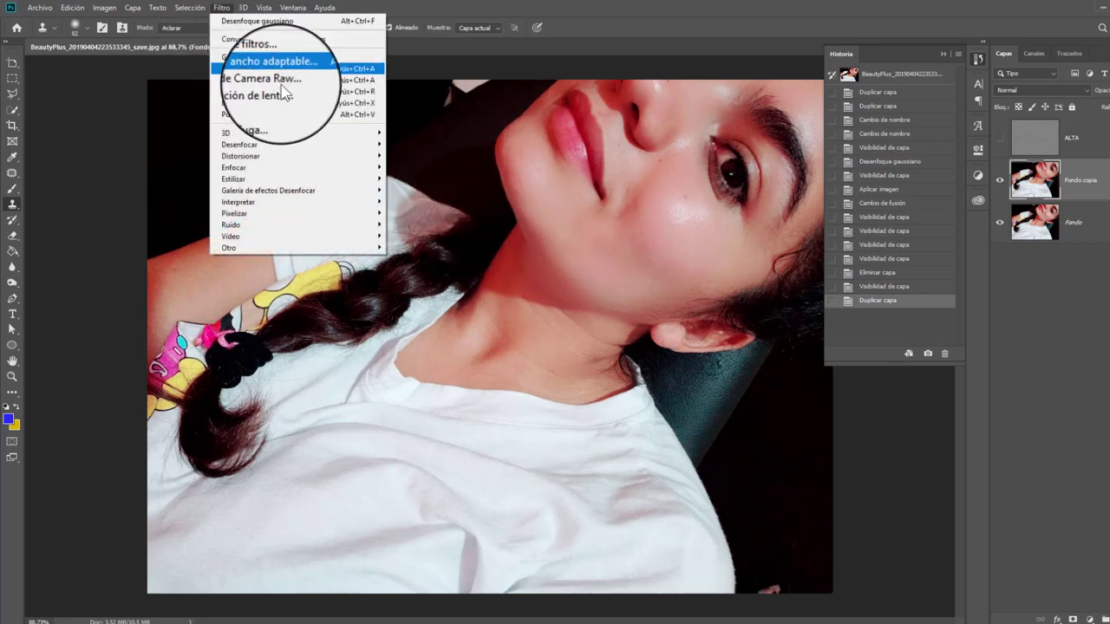
# Apply Camera Raw to Fondo copia with Luminancia 79 and Claridad -54
pyautogui.click(346, 80)
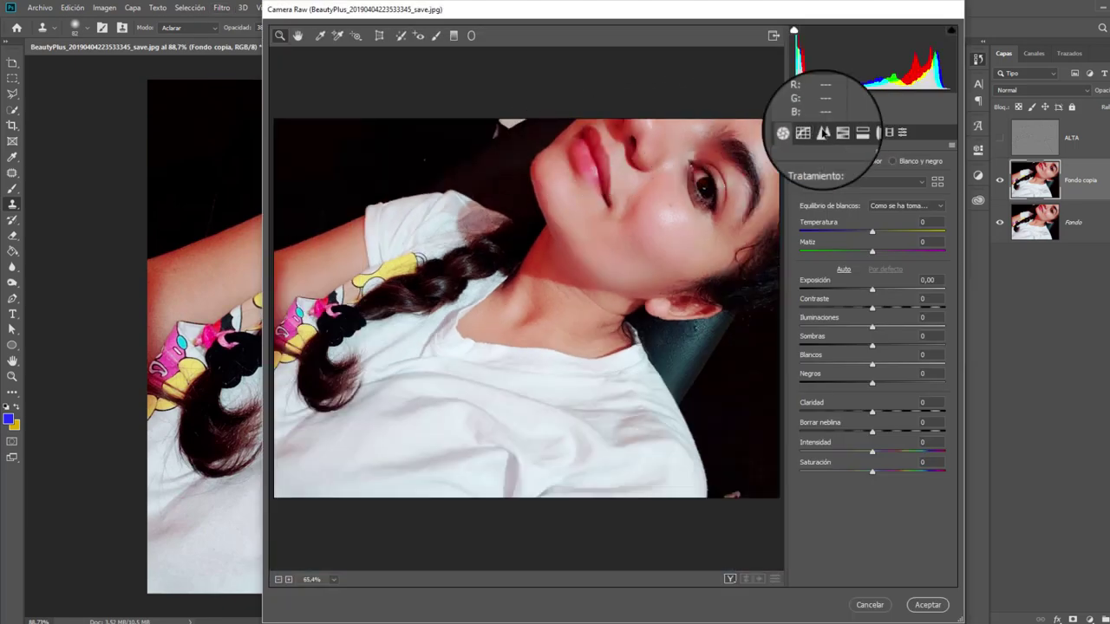
pyautogui.click(823, 132)
pyautogui.moveTo(800, 282); pyautogui.dragTo(913, 283)
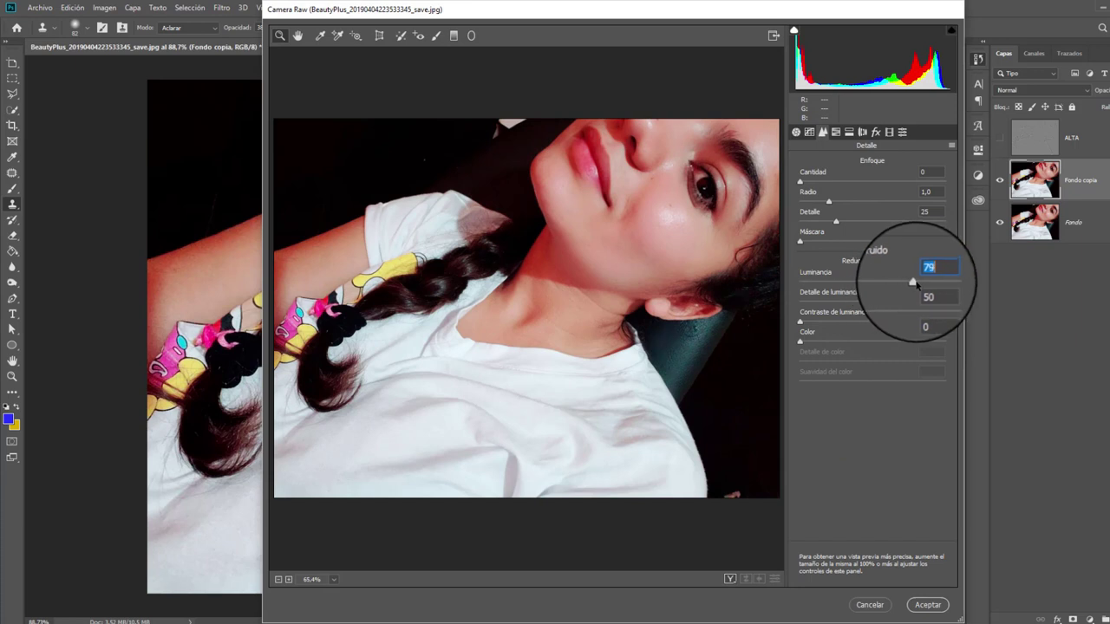
pyautogui.click(795, 132)
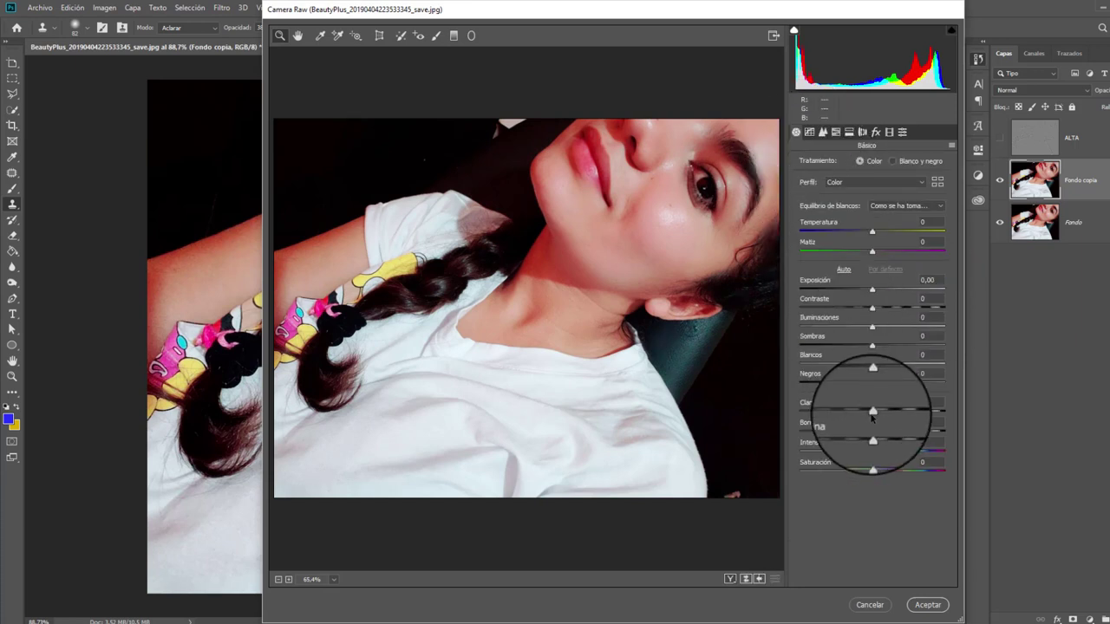
pyautogui.moveTo(872, 416); pyautogui.dragTo(836, 413)
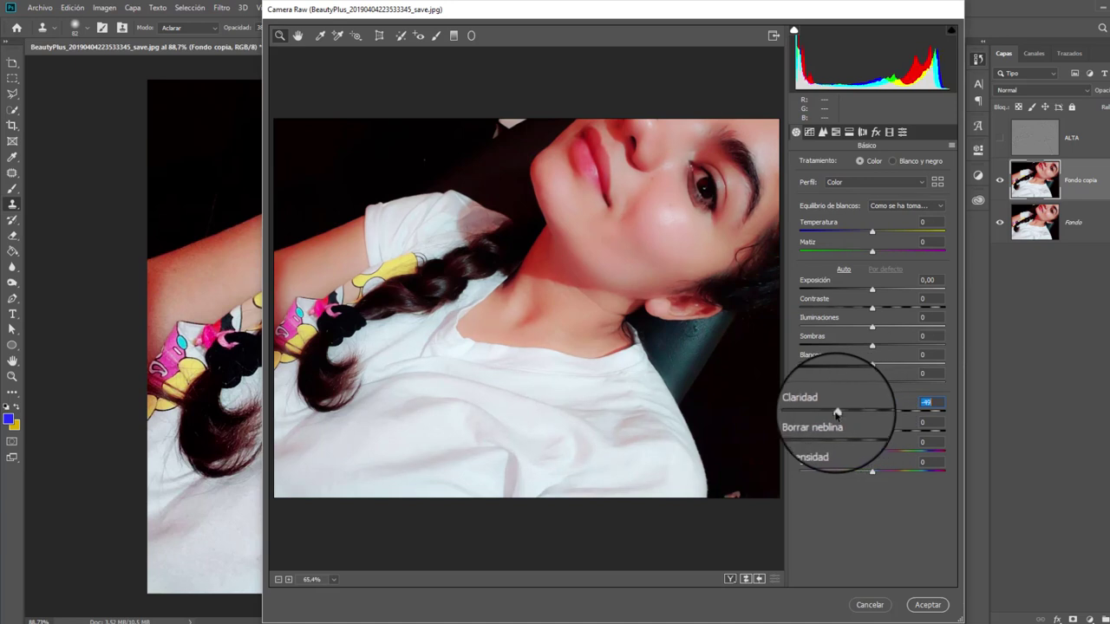
pyautogui.moveTo(836, 412); pyautogui.dragTo(834, 412)
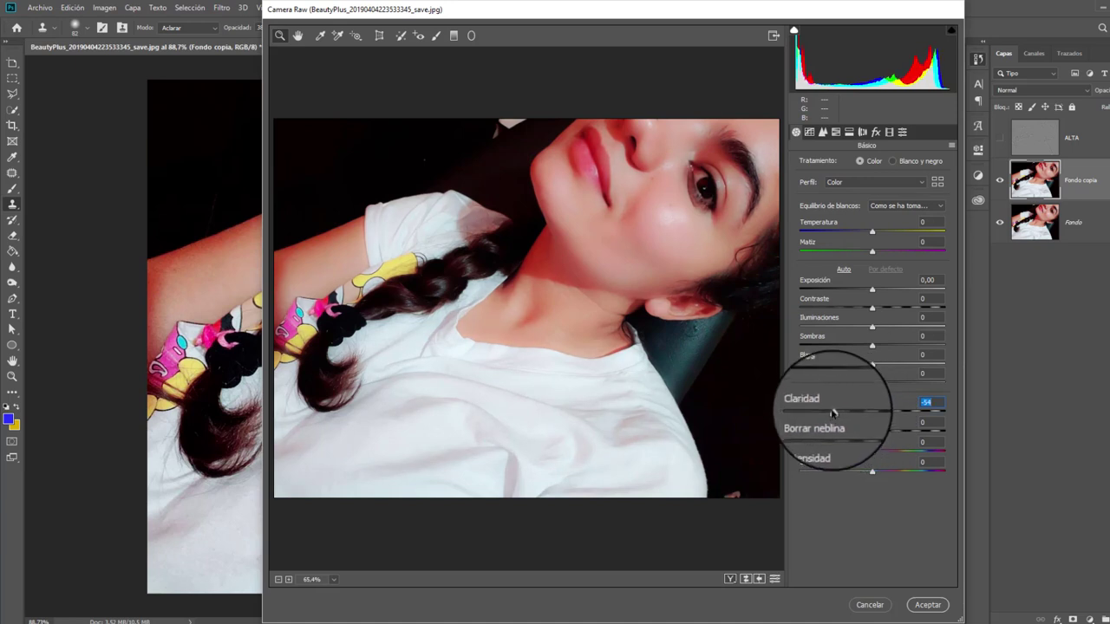
pyautogui.click(824, 132)
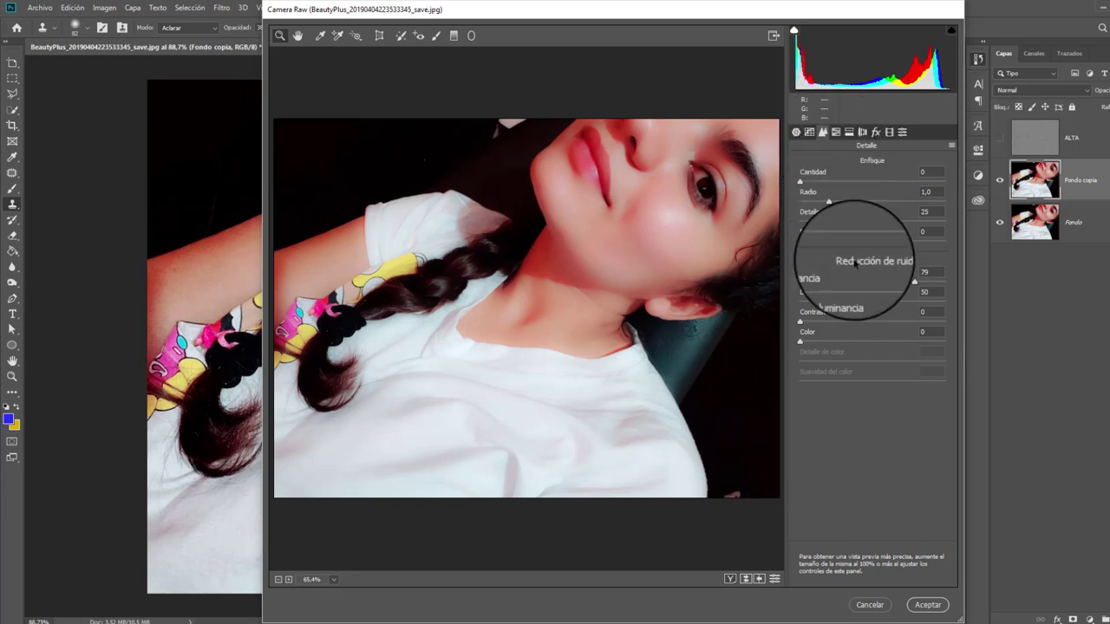
pyautogui.click(930, 606)
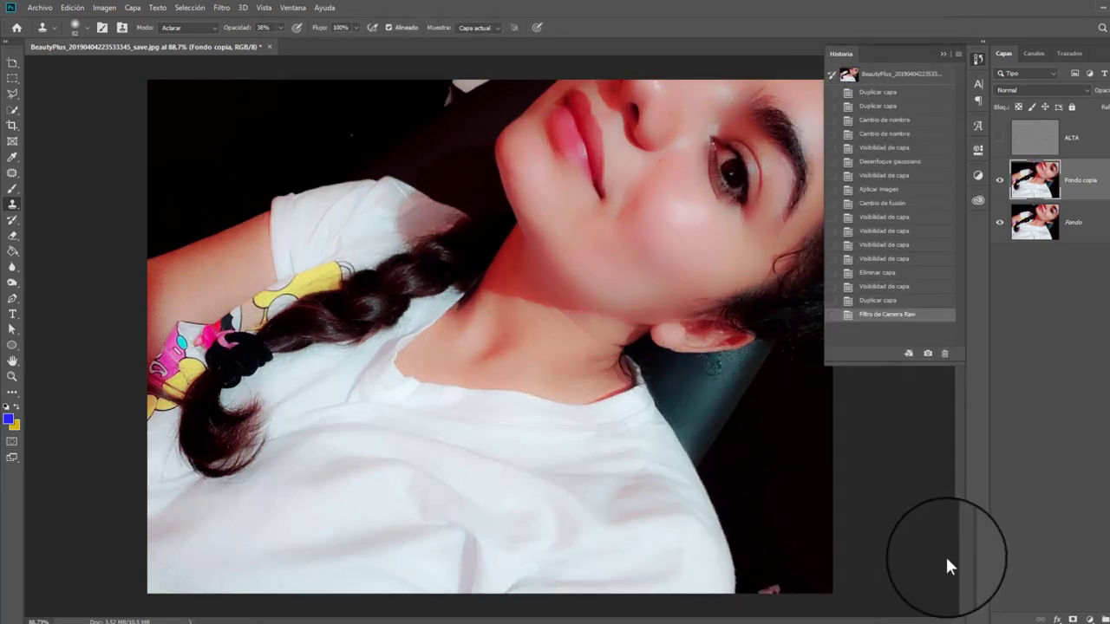
# Show the ALTA layer and adjust its opacity
pyautogui.click(1000, 138)
pyautogui.click(999, 141)
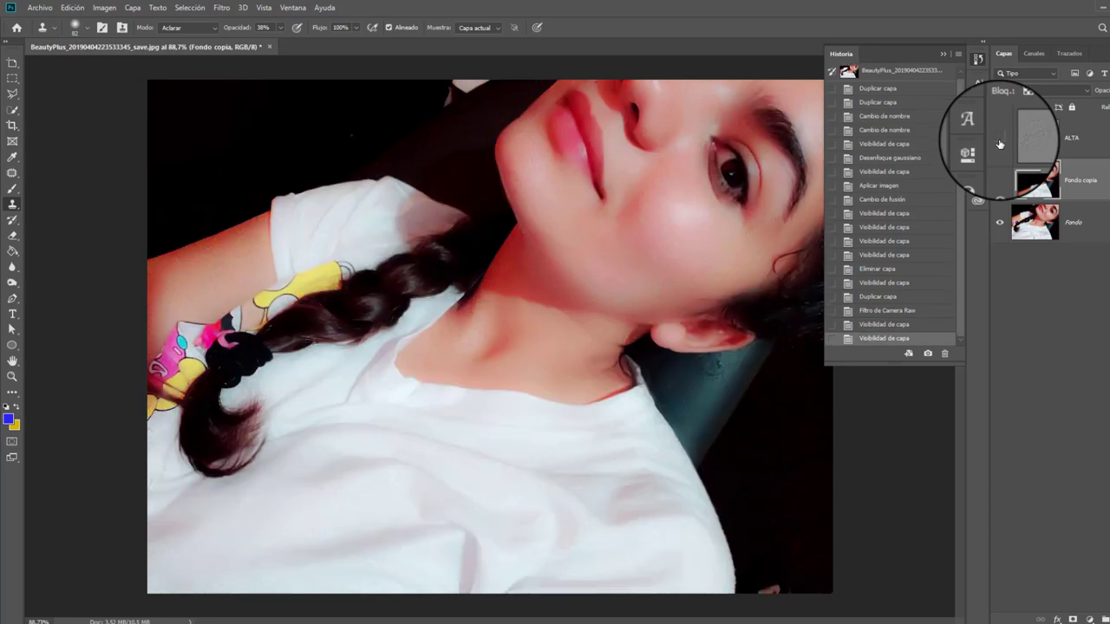
pyautogui.click(1044, 147)
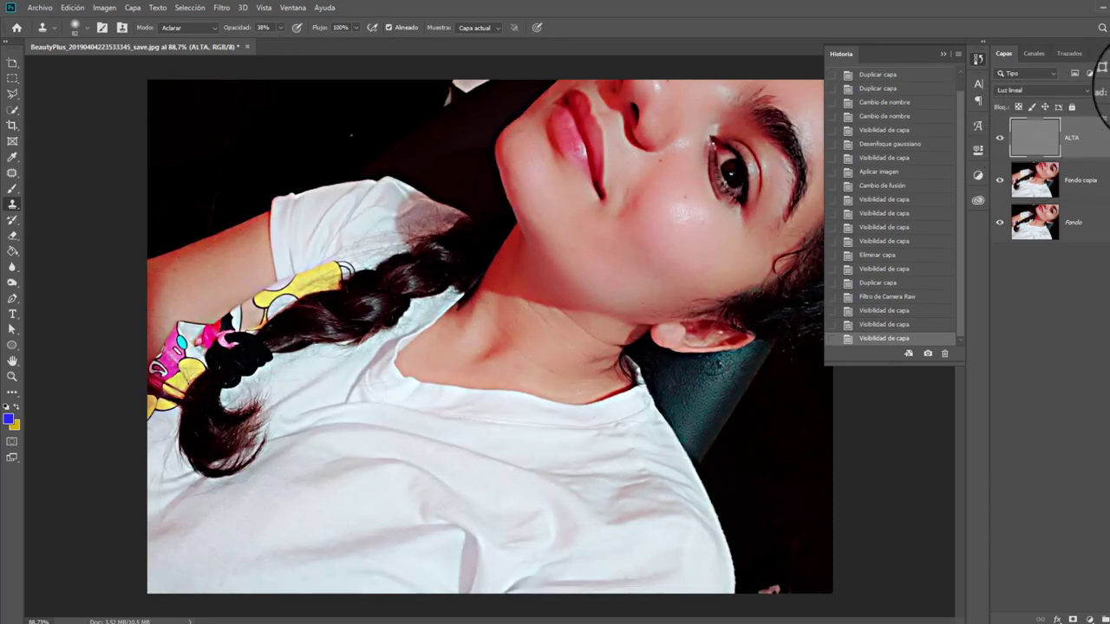
pyautogui.moveTo(1088, 89); pyautogui.dragTo(1075, 90)
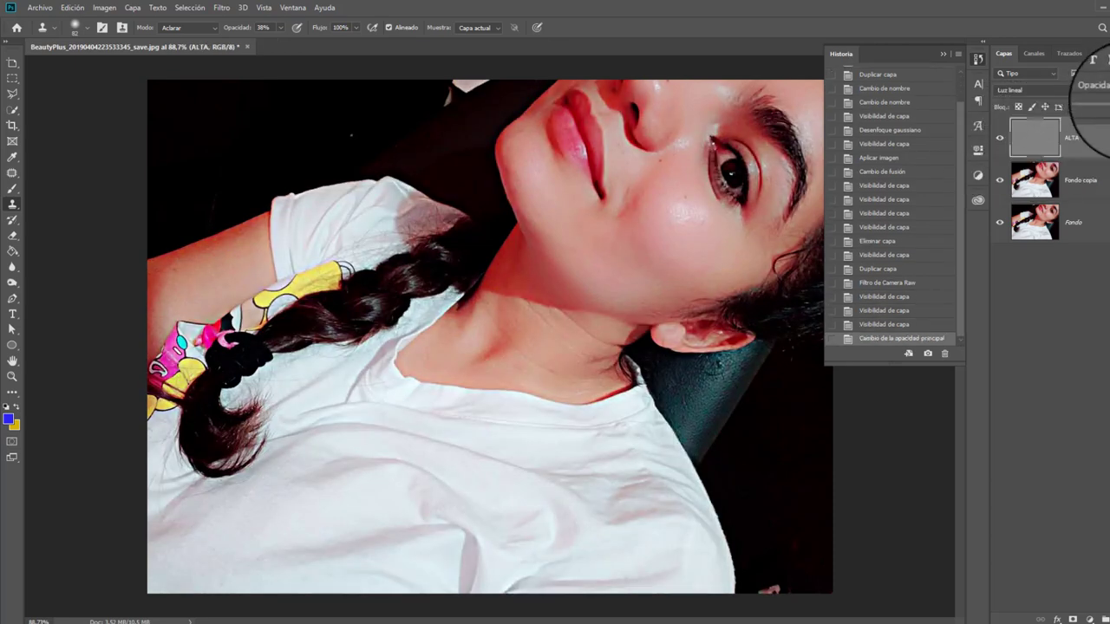
pyautogui.click(1089, 309)
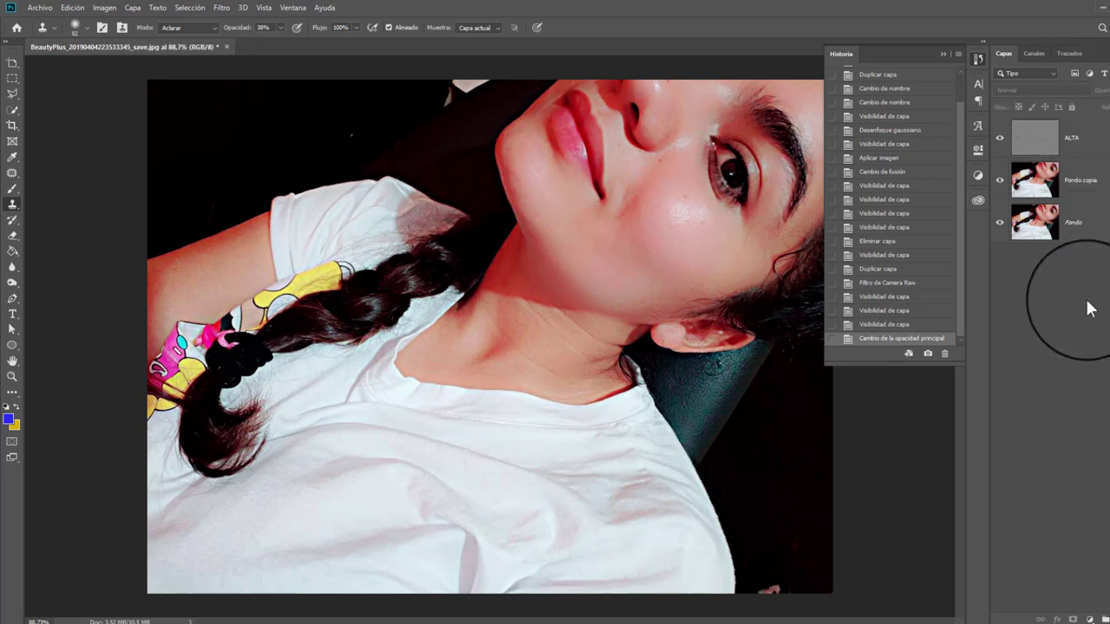
# Sharpen ALTA with the Enfocar filter and readjust its opacity
pyautogui.click(1033, 134)
pyautogui.click(221, 7)
pyautogui.moveTo(252, 155)
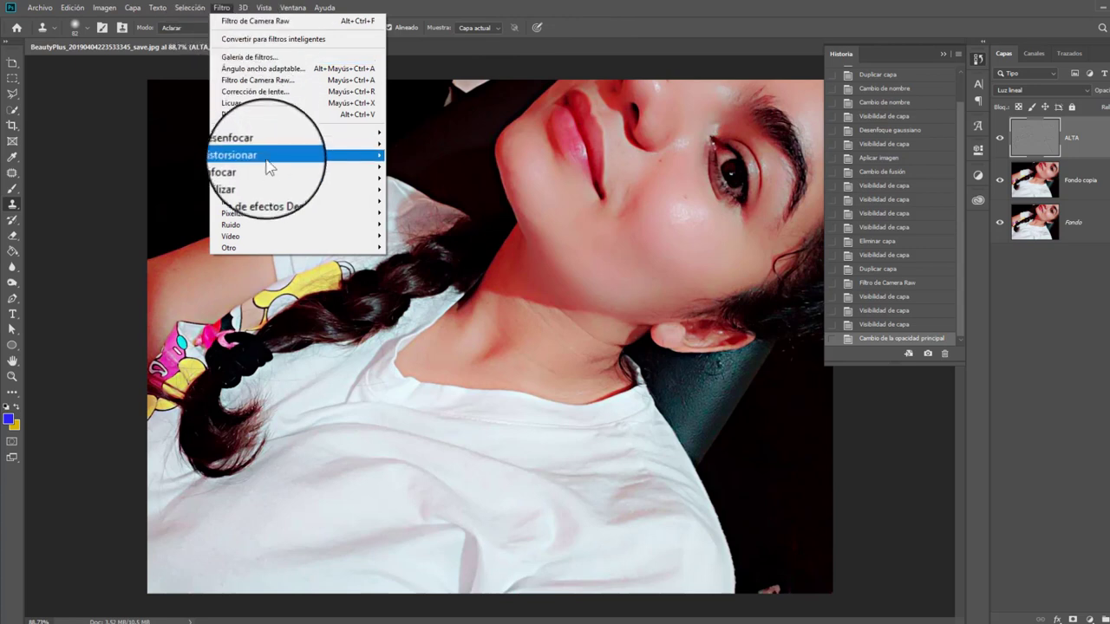
pyautogui.click(400, 168)
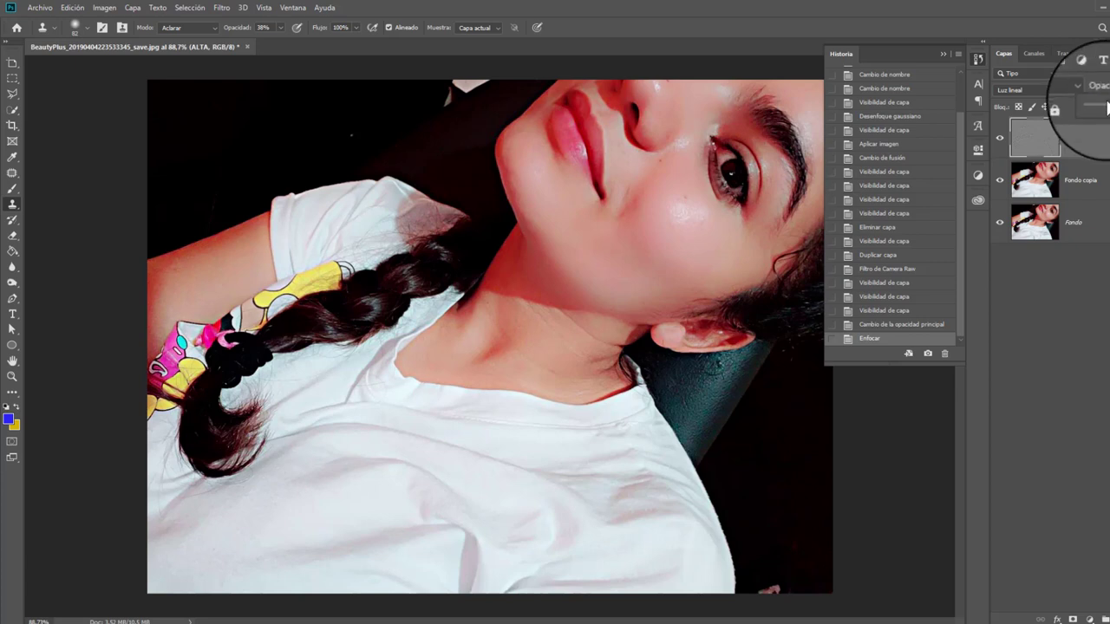
pyautogui.moveTo(1100, 106); pyautogui.dragTo(1109, 109)
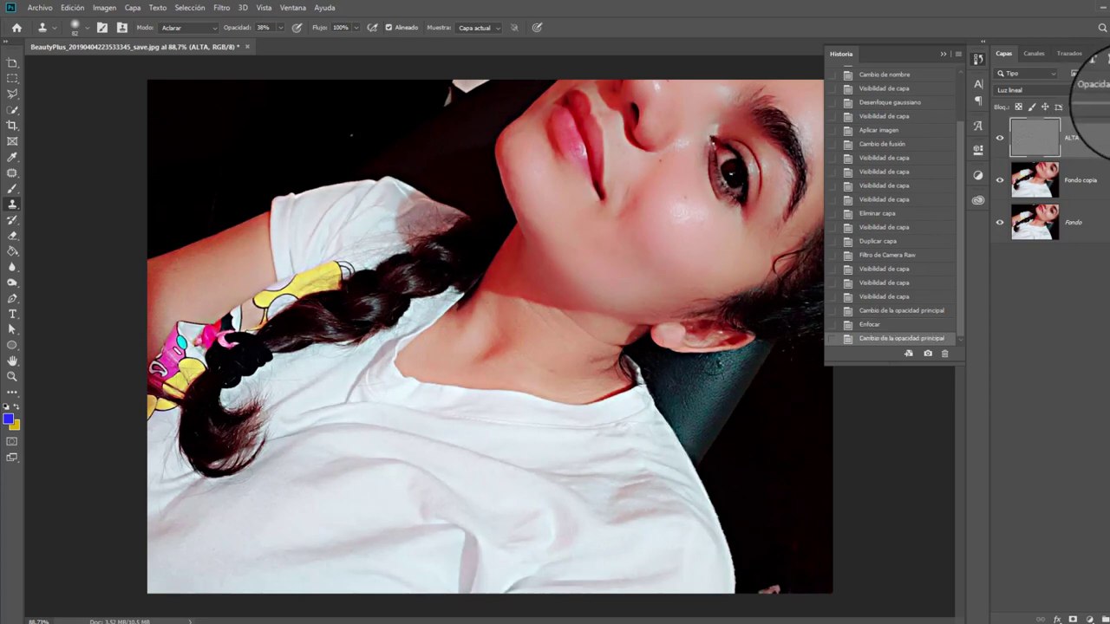
# Hide ALTA and patch the under-eye area on Fondo copia with nearby skin
pyautogui.click(1083, 352)
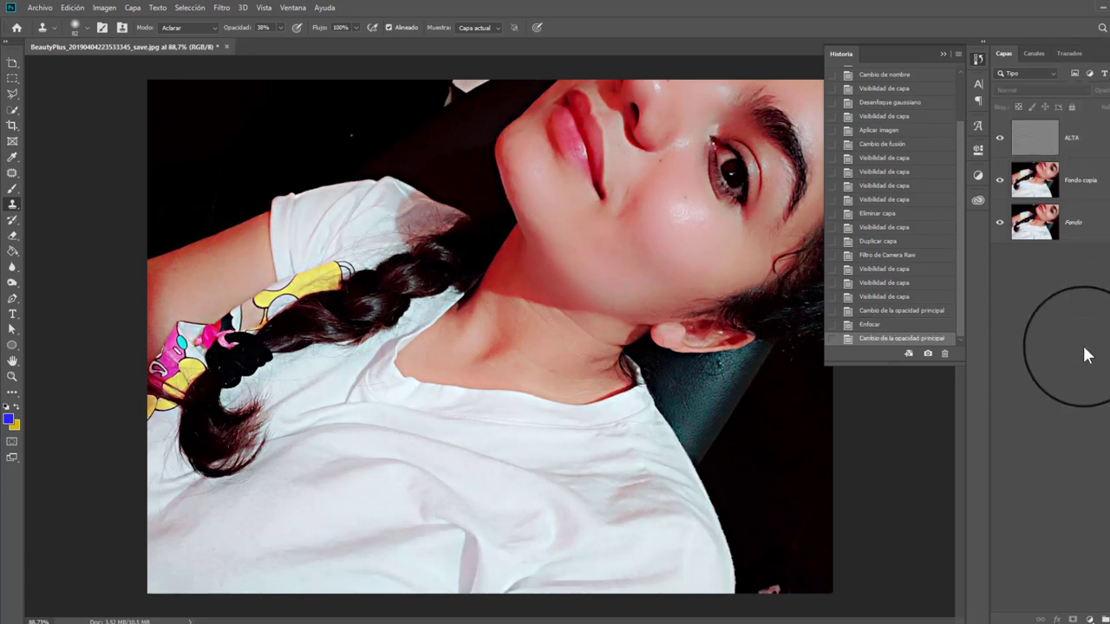
pyautogui.click(1000, 139)
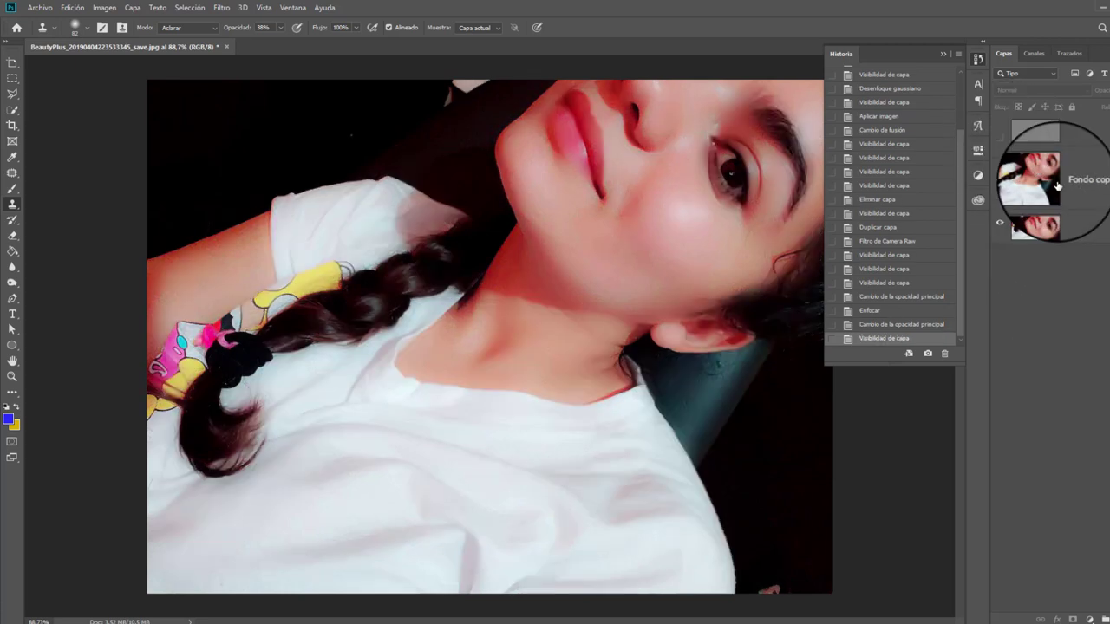
pyautogui.click(1057, 185)
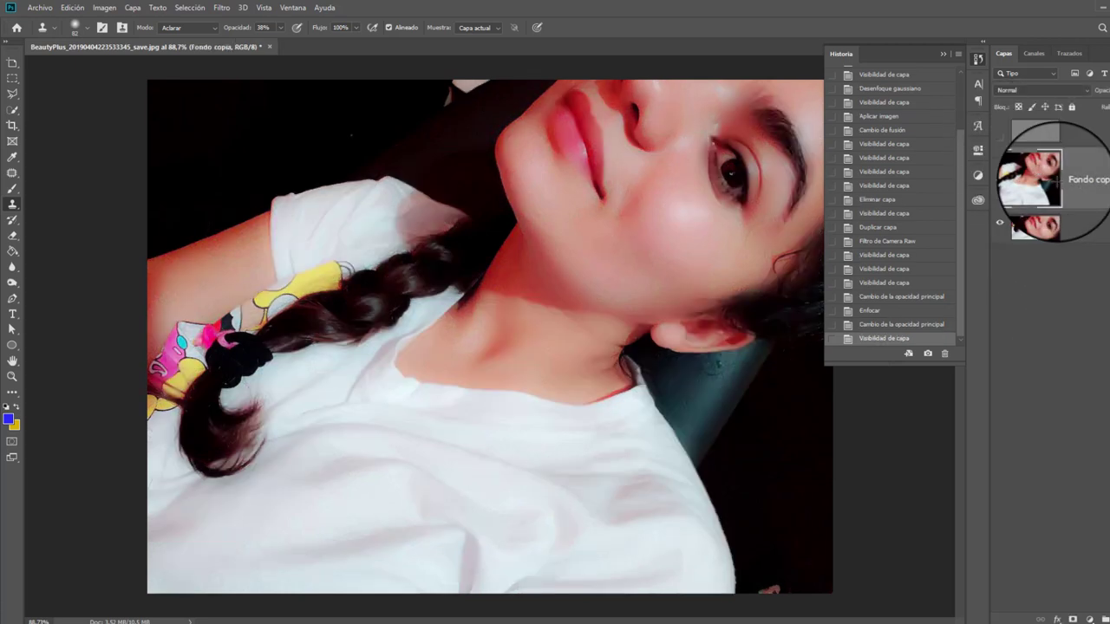
pyautogui.keyDown('alt'); pyautogui.click(12, 173); pyautogui.keyUp('alt')
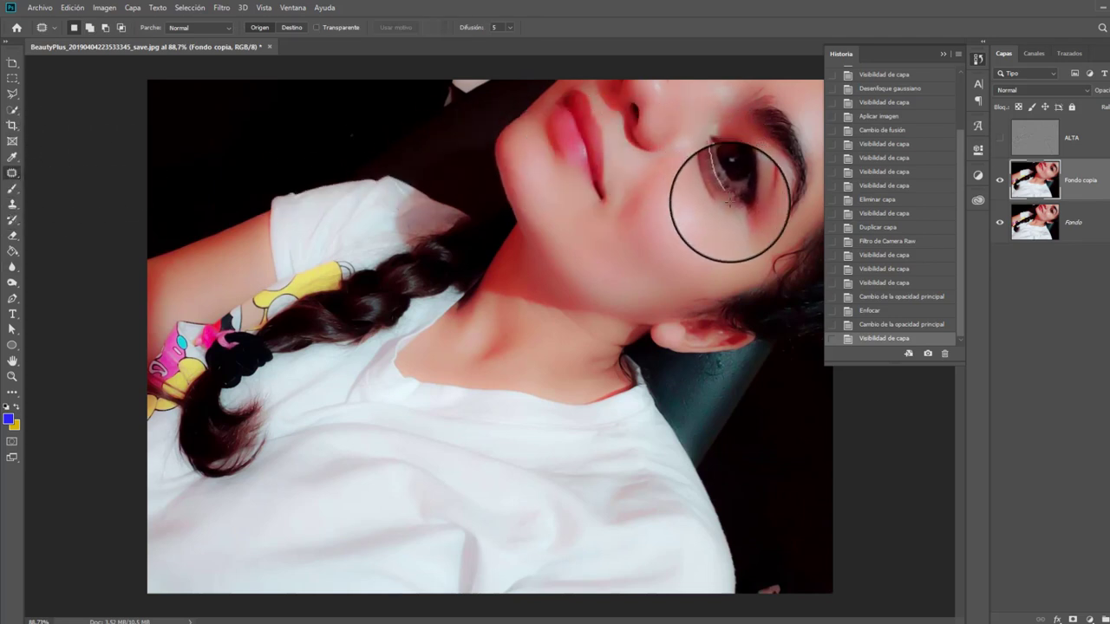
pyautogui.moveTo(716, 129)
pyautogui.mouseDown()
pyautogui.moveTo(710, 183)
pyautogui.moveTo(725, 206)
pyautogui.mouseUp()
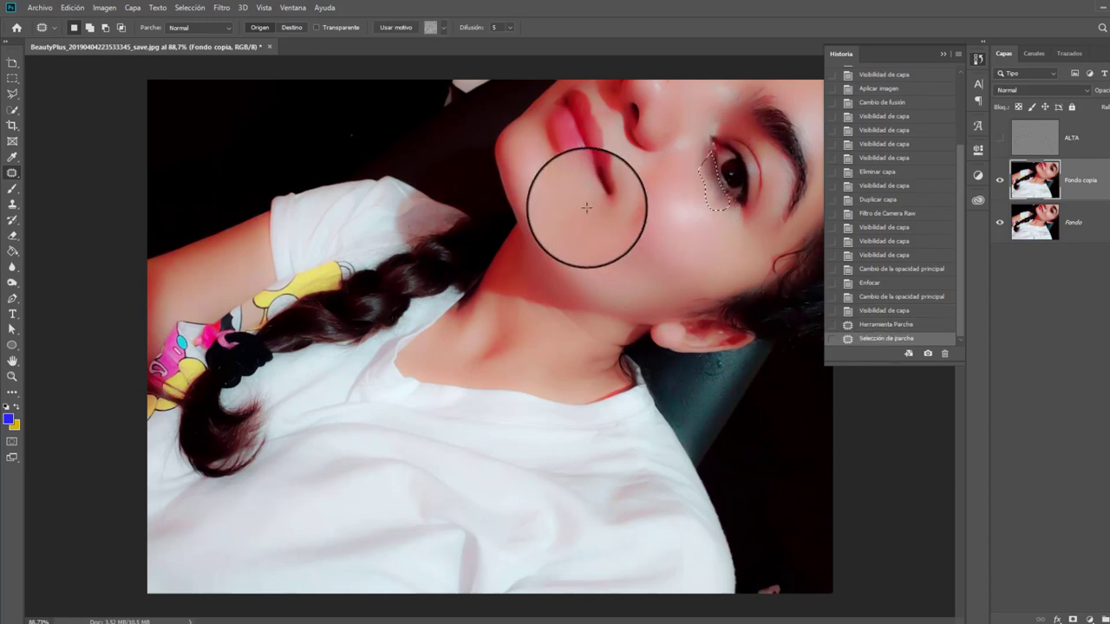
pyautogui.hotkey('ctrl', 'd')
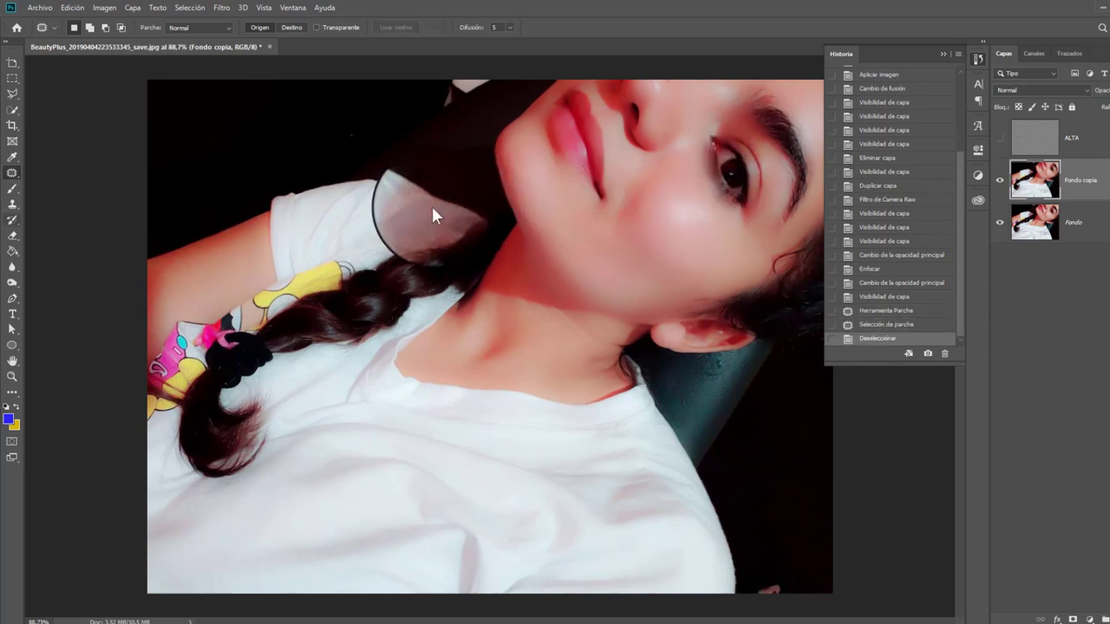
pyautogui.click(13, 204)
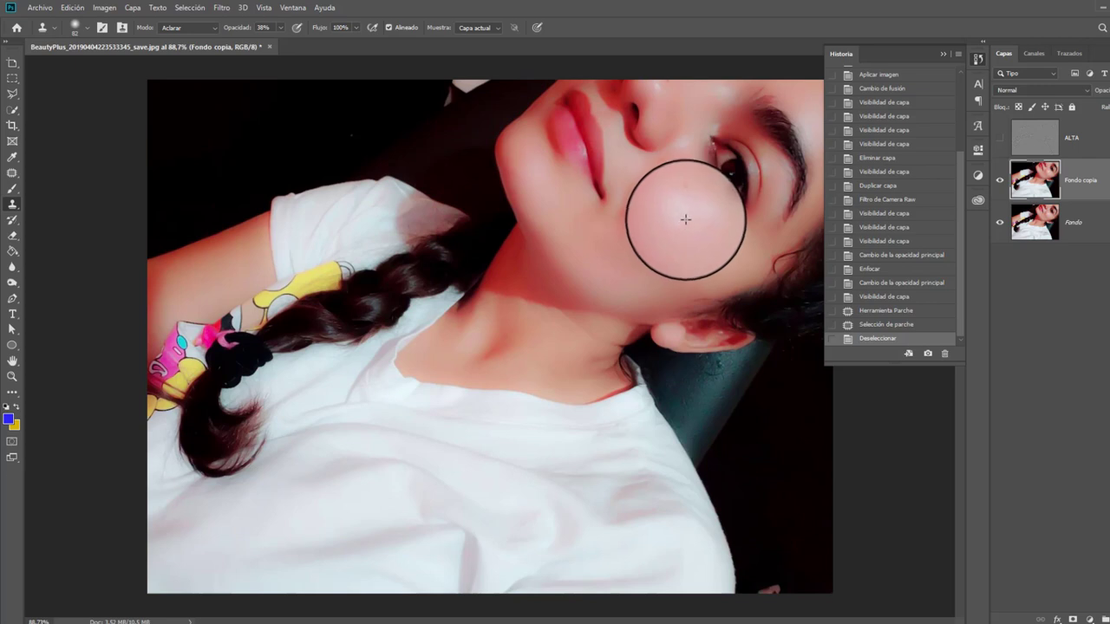
# Clone smooth skin under the eye with a 40 px brush, then show ALTA again
pyautogui.rightClick(716, 185)
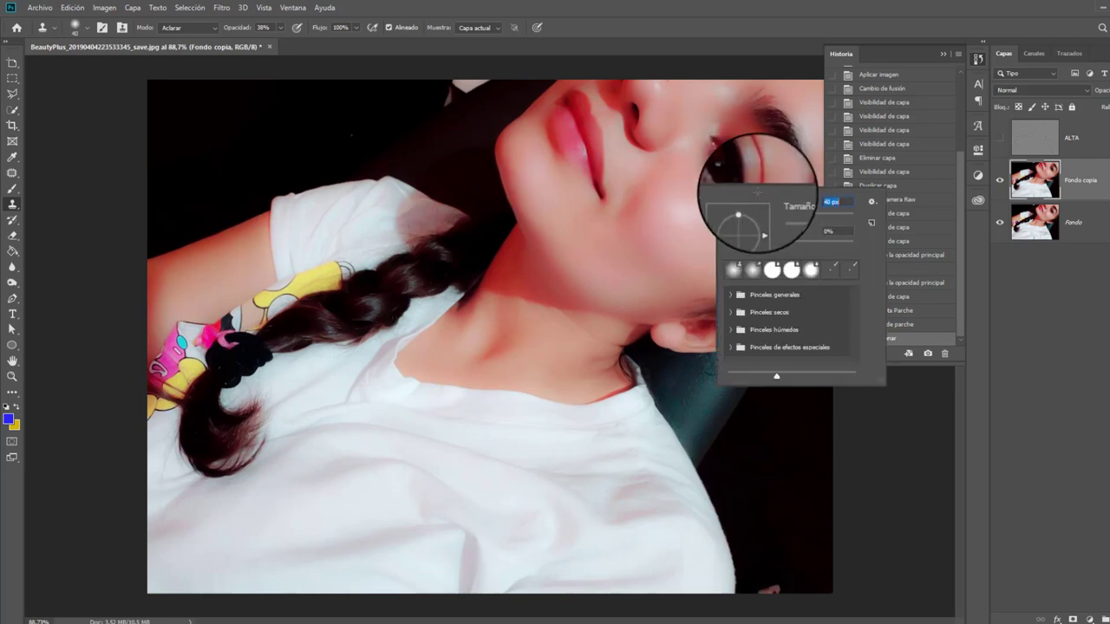
pyautogui.press('Return')
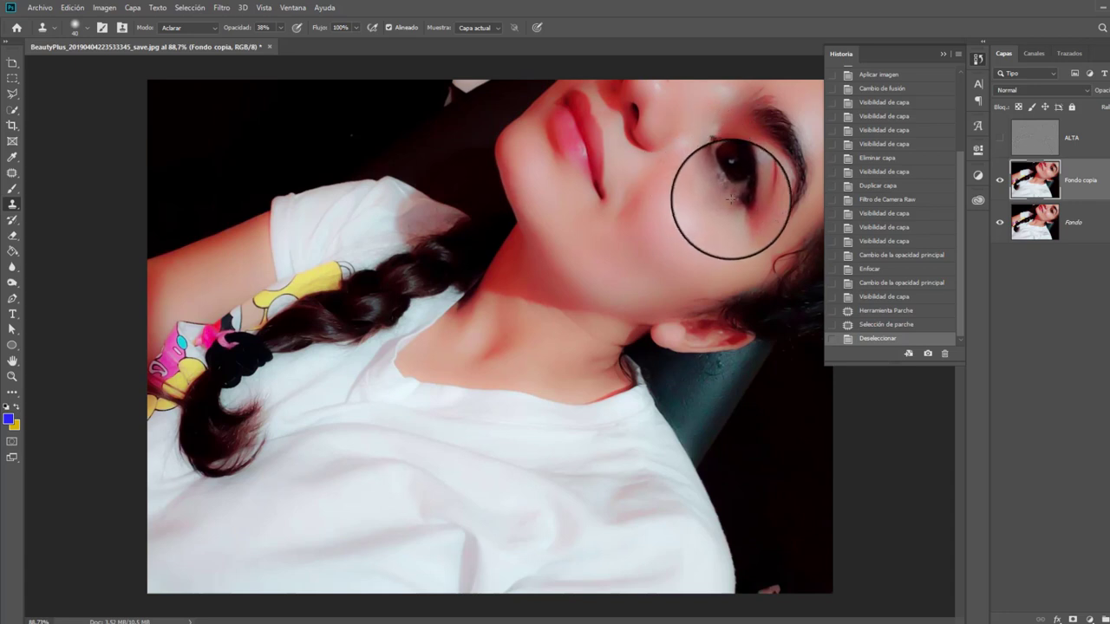
pyautogui.moveTo(706, 154); pyautogui.dragTo(726, 198)
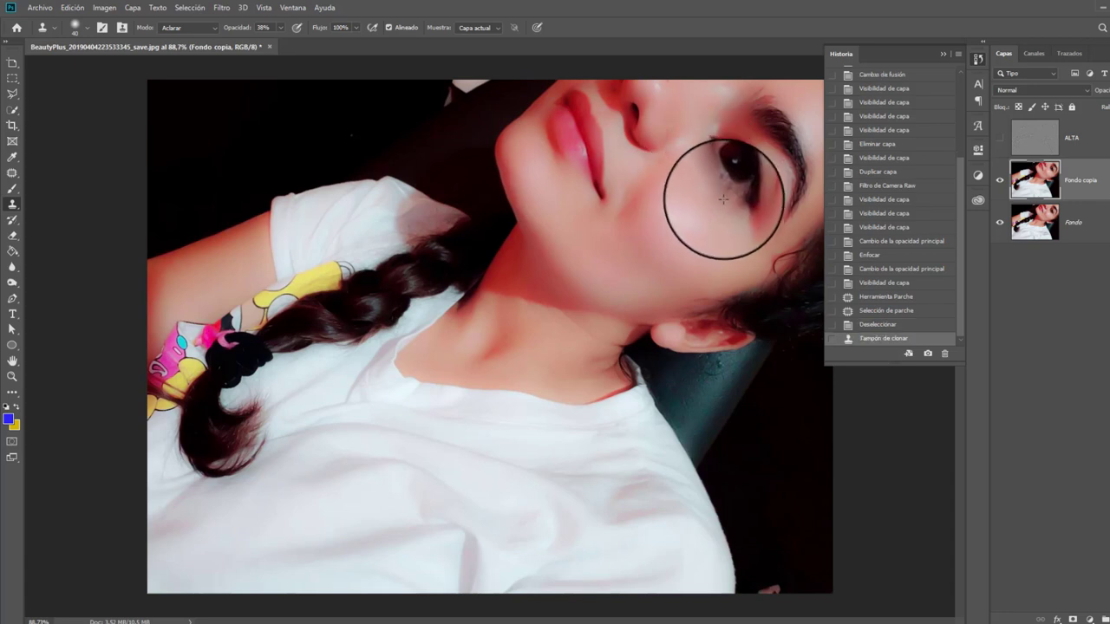
pyautogui.moveTo(702, 161)
pyautogui.mouseDown()
pyautogui.moveTo(704, 149)
pyautogui.moveTo(701, 165)
pyautogui.mouseUp()
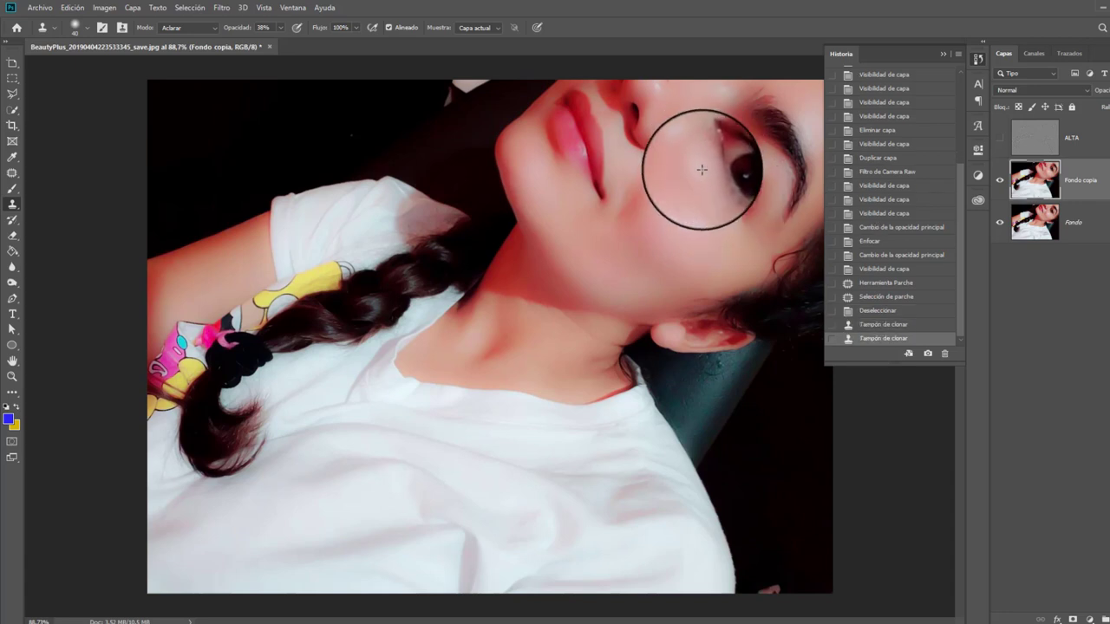
pyautogui.click(701, 165)
pyautogui.click(1000, 138)
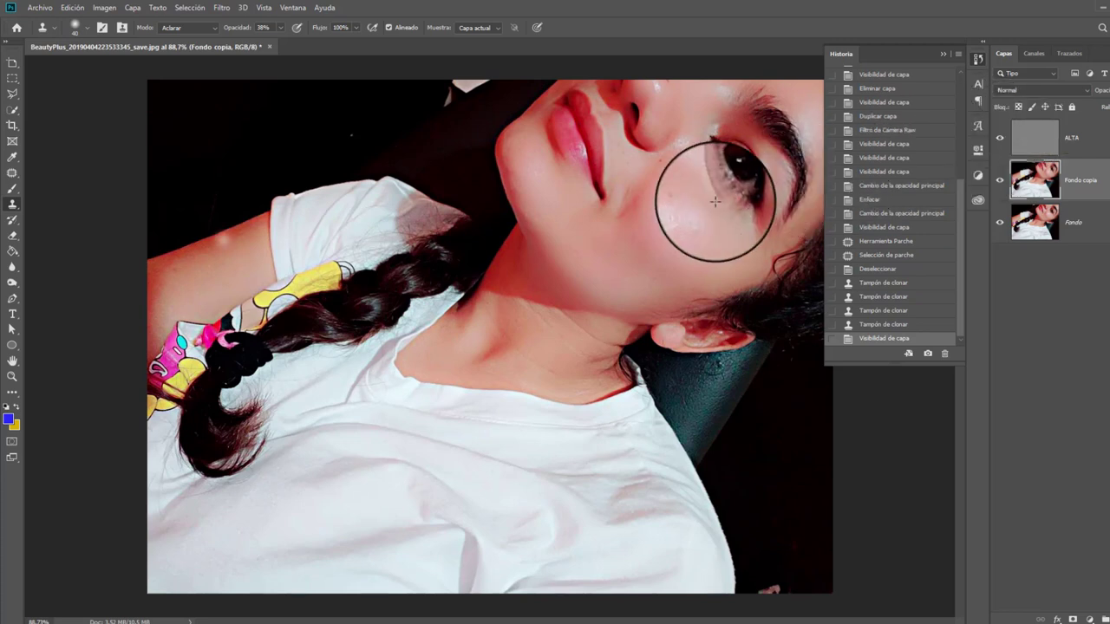
# Erase the ALTA layer's sharpening over the eye with a soft 35 px Eraser, undoing the stray Fondo copia stroke
pyautogui.click(12, 235)
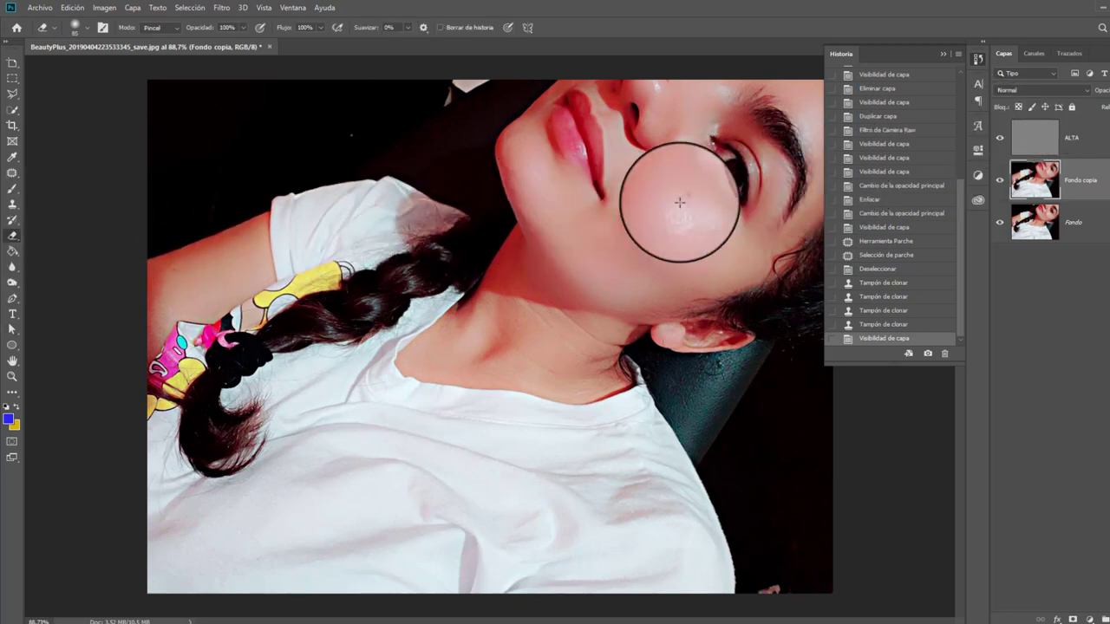
pyautogui.click(711, 188)
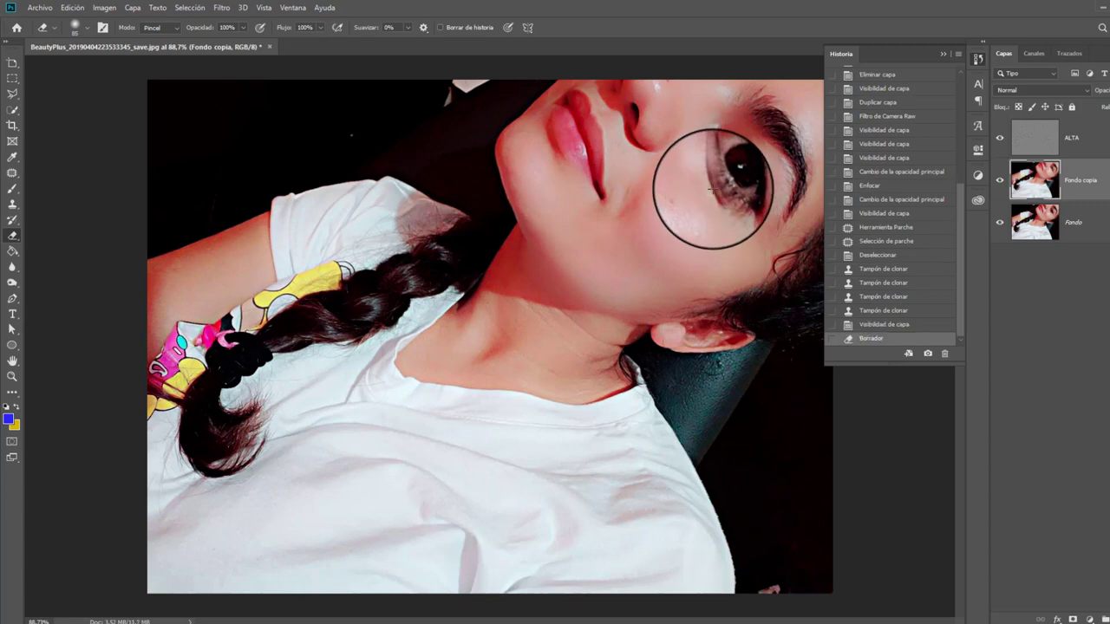
pyautogui.hotkey('ctrl', 'z')
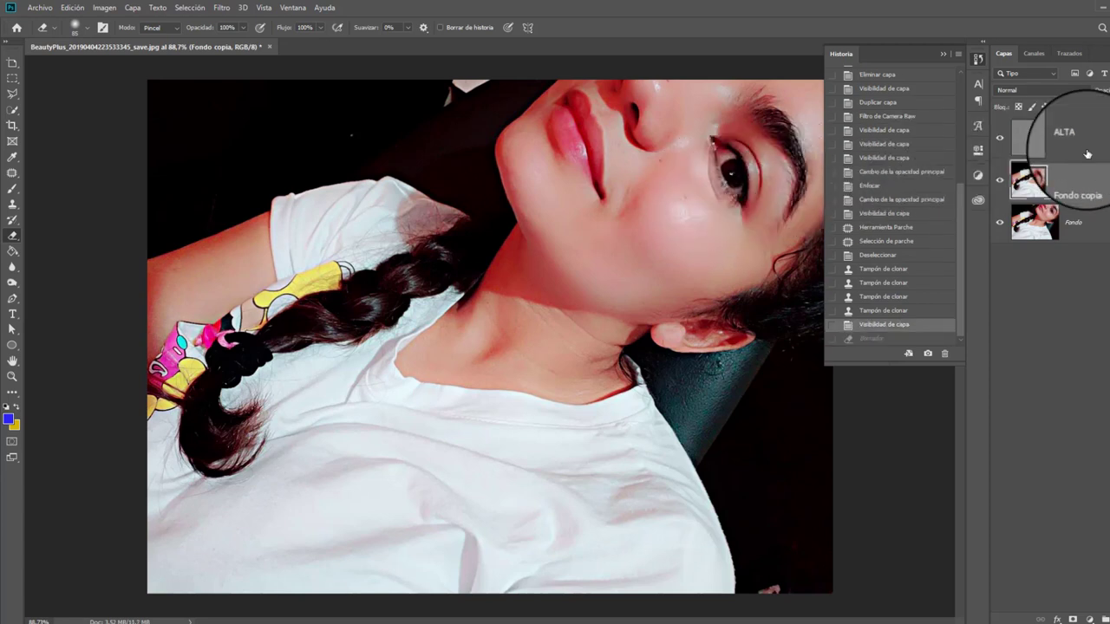
pyautogui.click(1066, 139)
pyautogui.rightClick(720, 189)
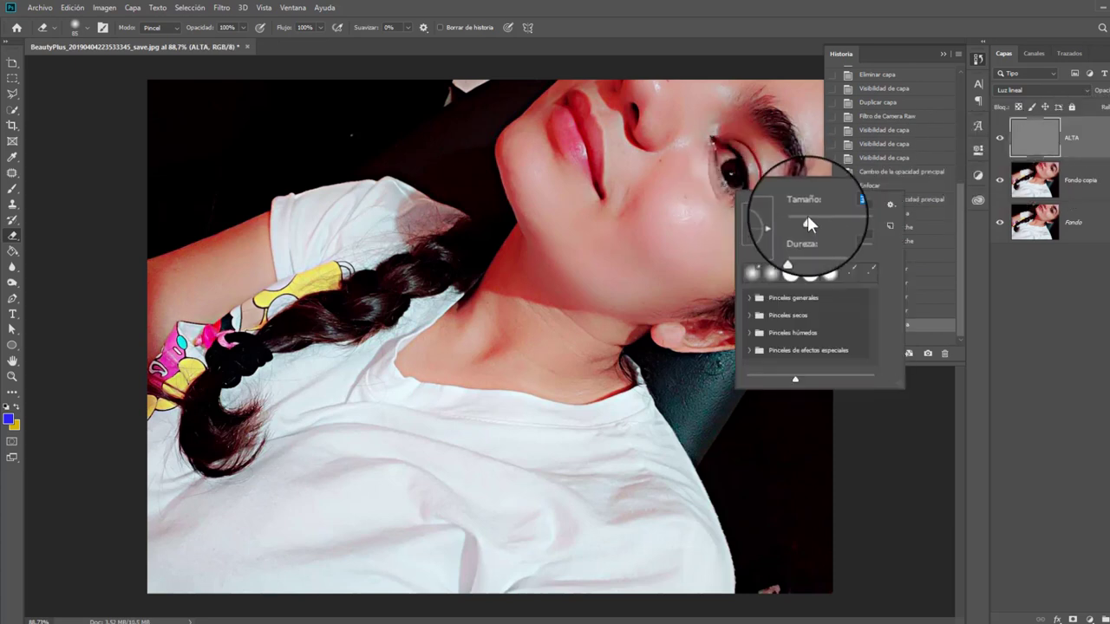
pyautogui.press('Return')
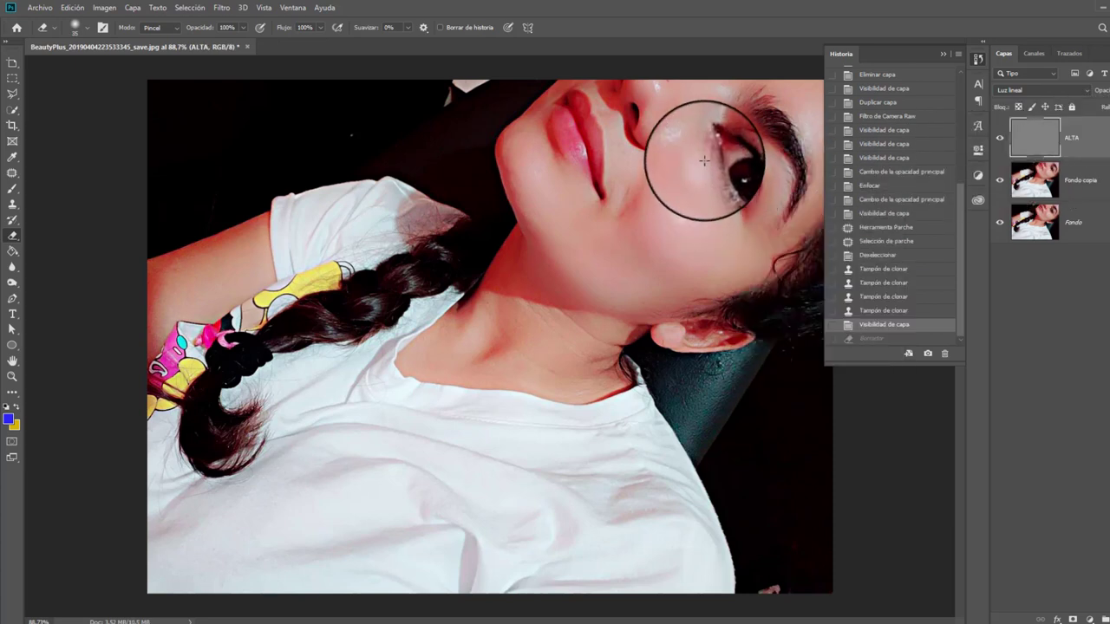
pyautogui.moveTo(733, 164); pyautogui.dragTo(704, 161)
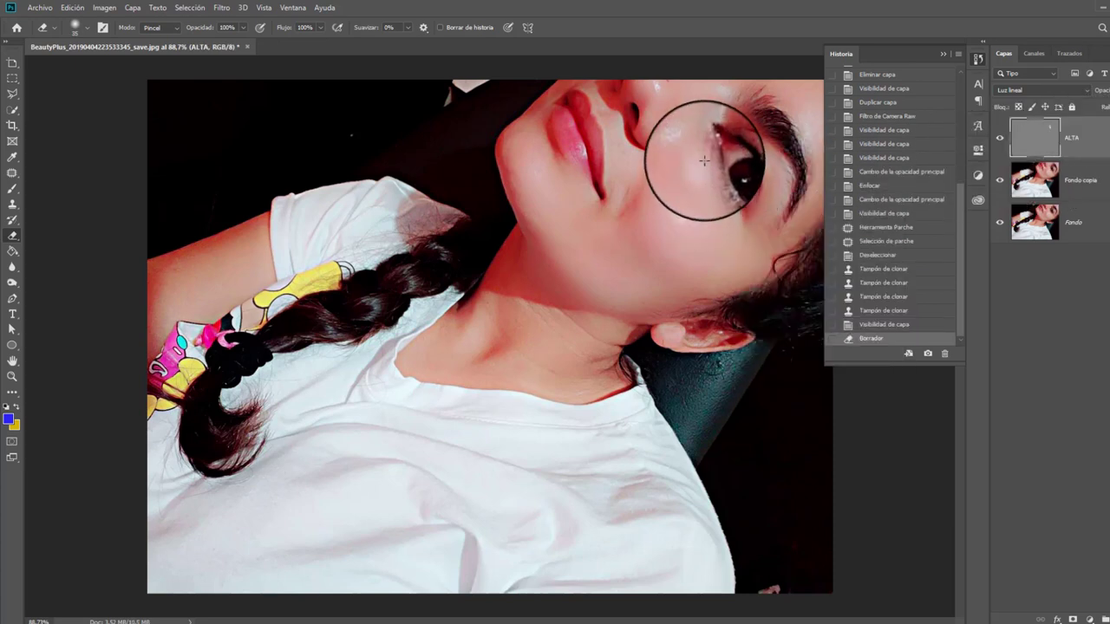
pyautogui.click(1069, 182)
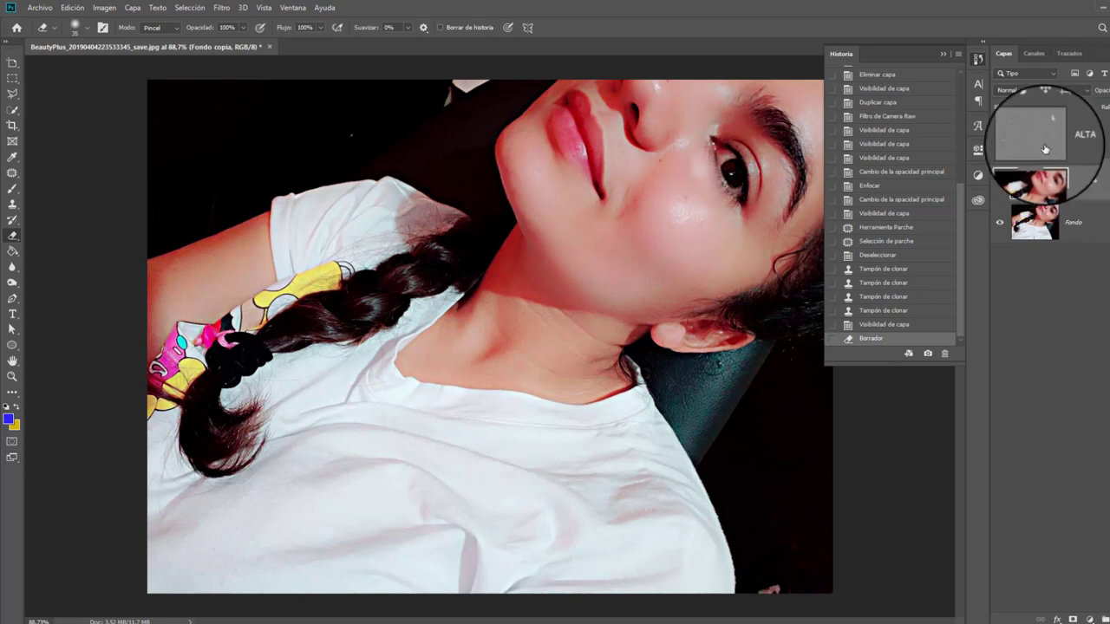
# On the ALTA layer, erase sharpening from the neck shadow, neck near the ear, cheek and chin, eye, and eyebrow
pyautogui.click(1061, 138)
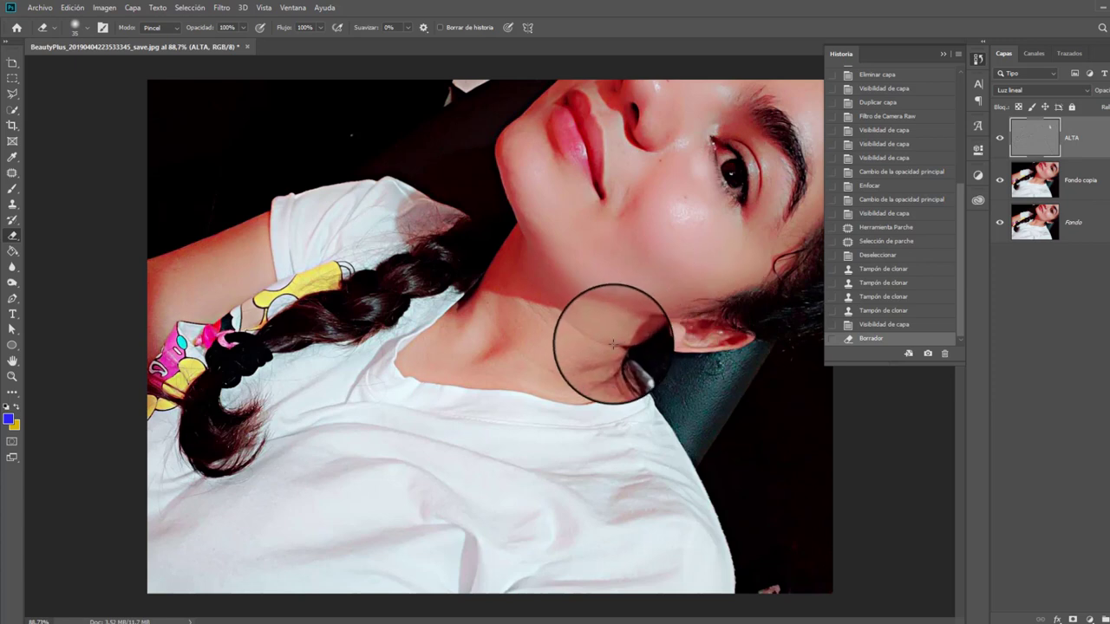
pyautogui.moveTo(612, 345)
pyautogui.mouseDown()
pyautogui.moveTo(587, 332)
pyautogui.moveTo(582, 365)
pyautogui.moveTo(533, 339)
pyautogui.moveTo(560, 337)
pyautogui.moveTo(552, 326)
pyautogui.mouseUp()
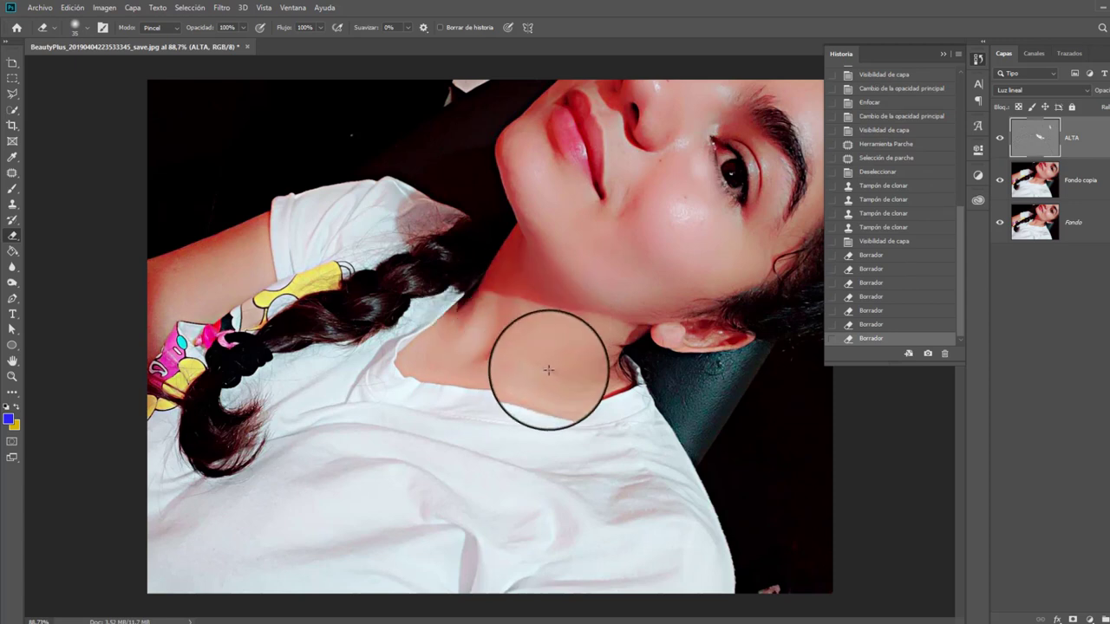
pyautogui.moveTo(547, 364)
pyautogui.mouseDown()
pyautogui.moveTo(589, 350)
pyautogui.moveTo(574, 260)
pyautogui.mouseUp()
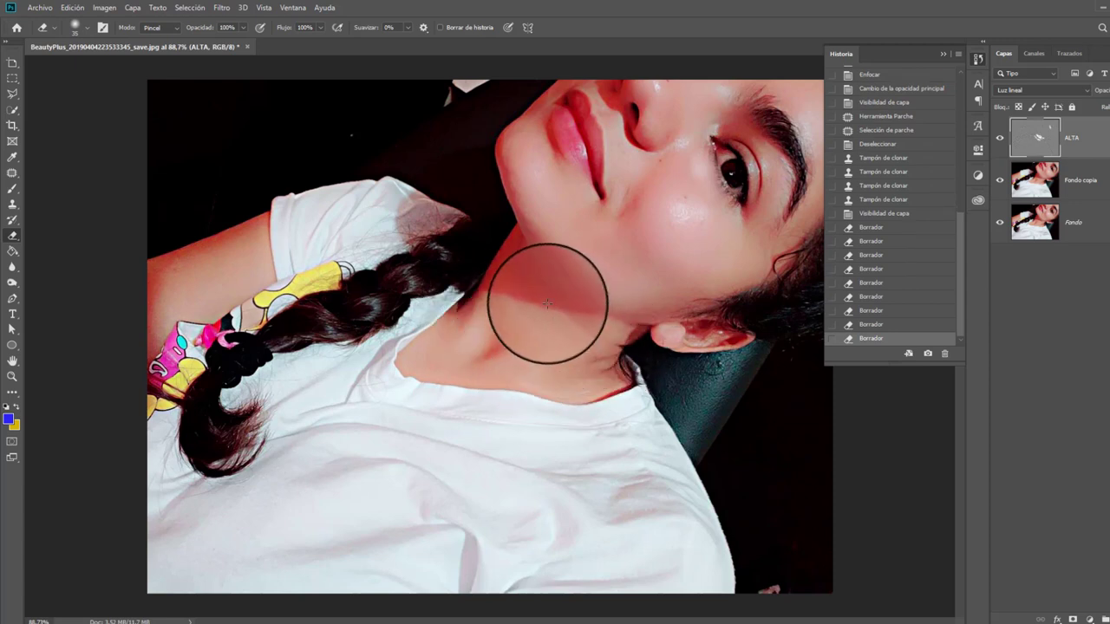
pyautogui.moveTo(620, 197)
pyautogui.mouseDown()
pyautogui.moveTo(657, 168)
pyautogui.moveTo(675, 197)
pyautogui.mouseUp()
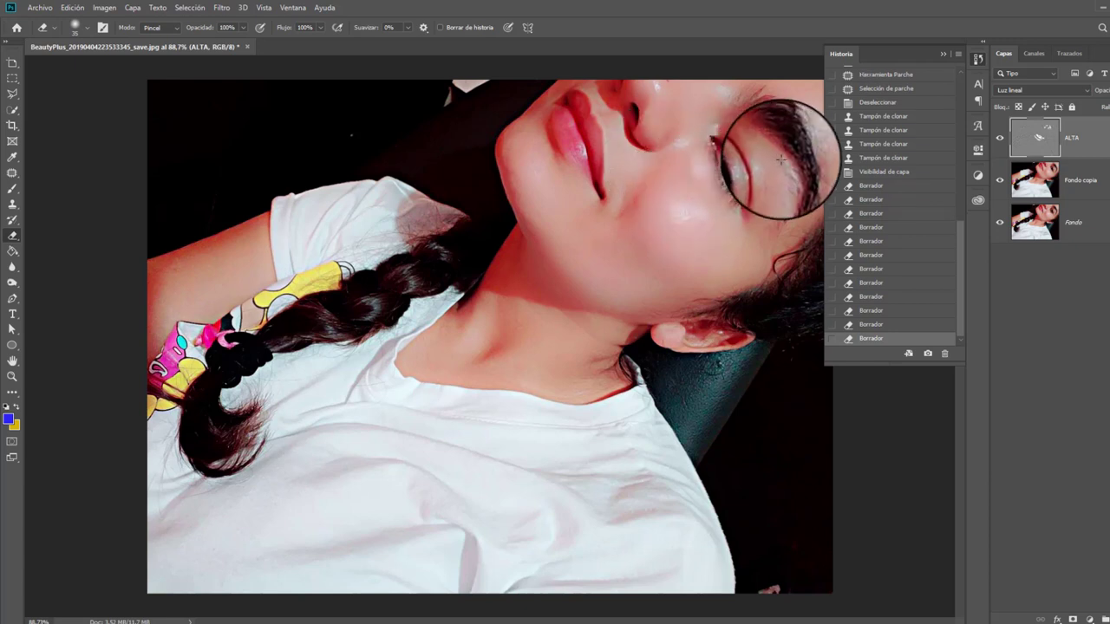
pyautogui.moveTo(780, 160)
pyautogui.mouseDown()
pyautogui.moveTo(781, 181)
pyautogui.moveTo(755, 148)
pyautogui.mouseUp()
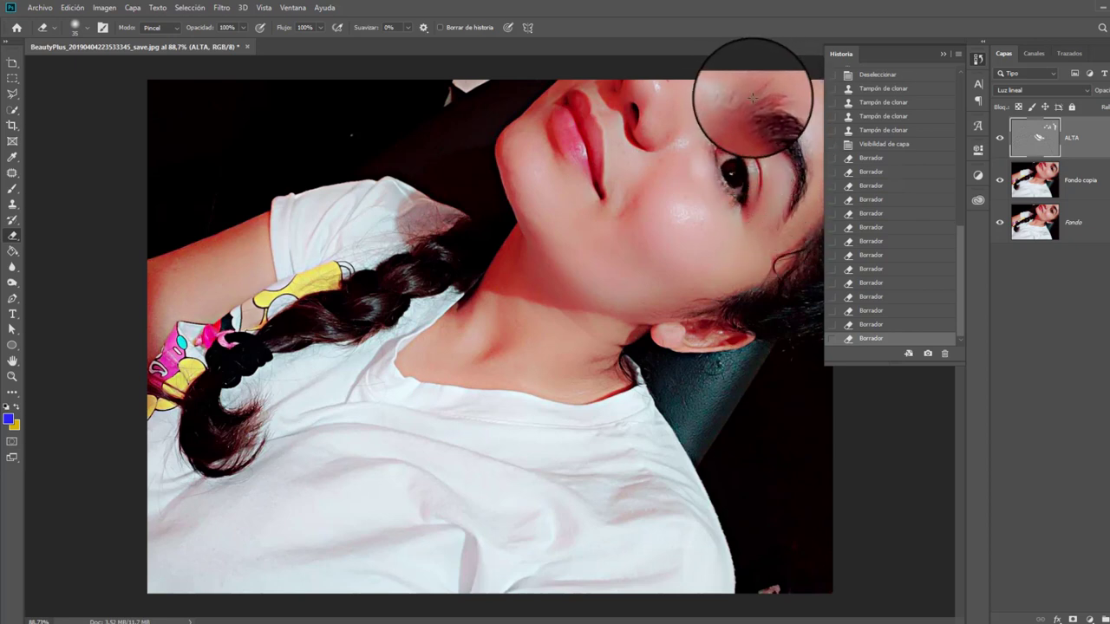
pyautogui.moveTo(753, 97); pyautogui.dragTo(788, 87)
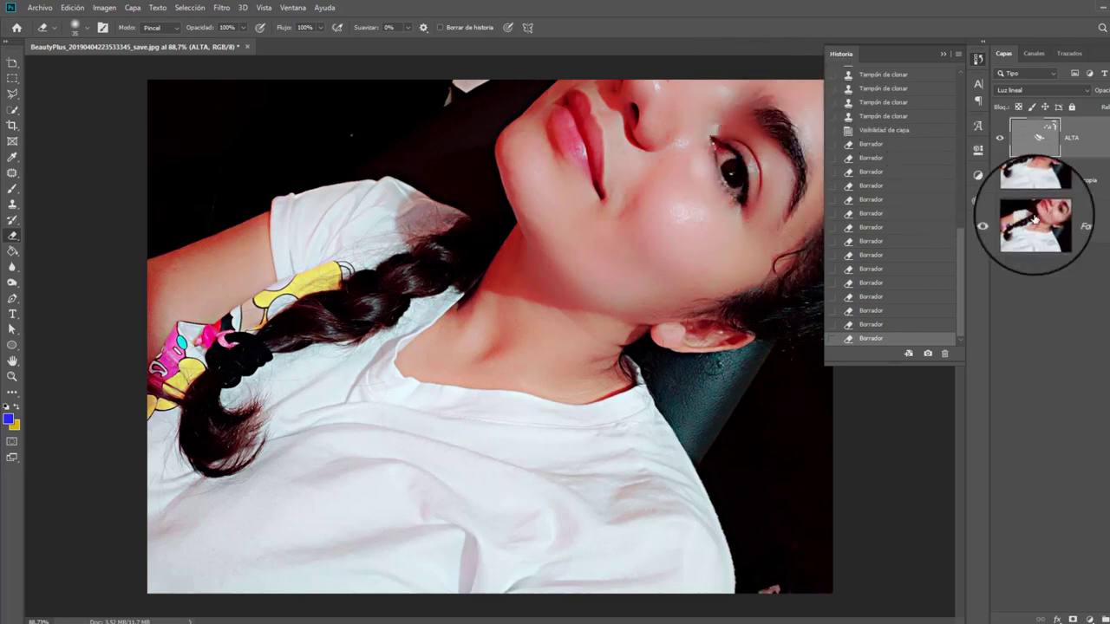